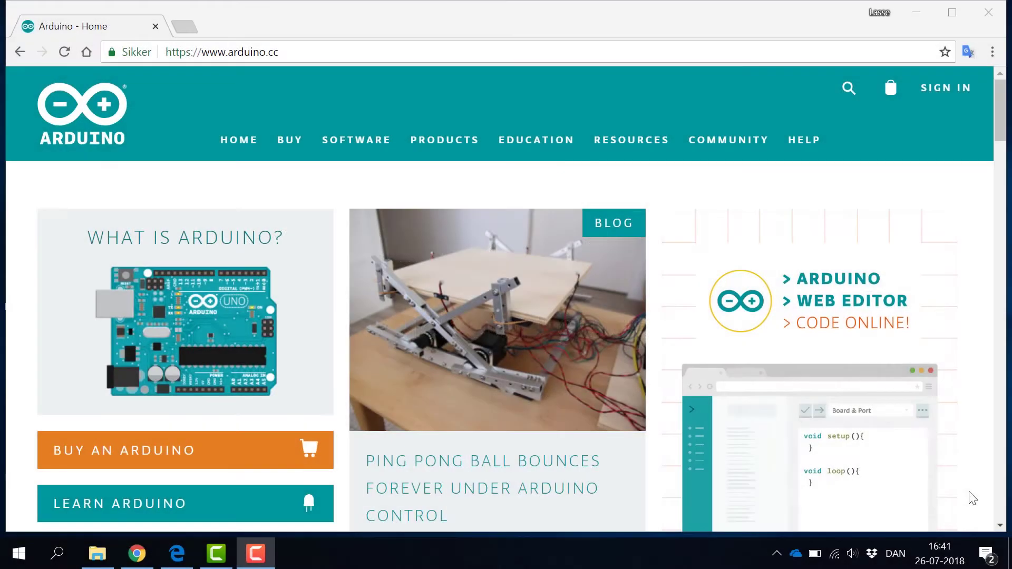
# Scroll to the Arduino IDE downloads and choose the Arduino 1.8.5 Windows Installer
pyautogui.moveTo(379, 149)
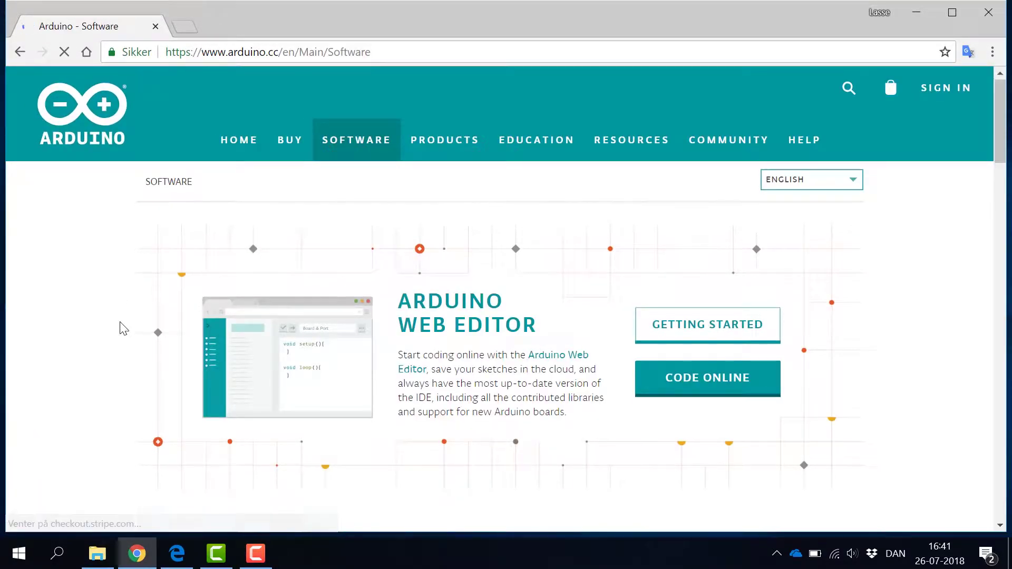
pyautogui.scroll(-3, 124, 327)
pyautogui.scroll(-3, 122, 327)
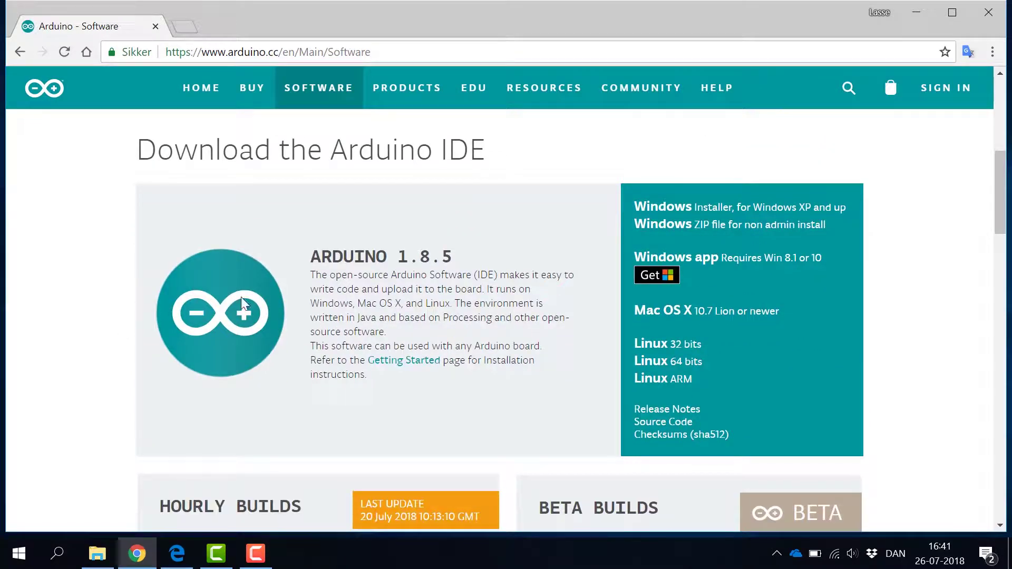
pyautogui.click(716, 213)
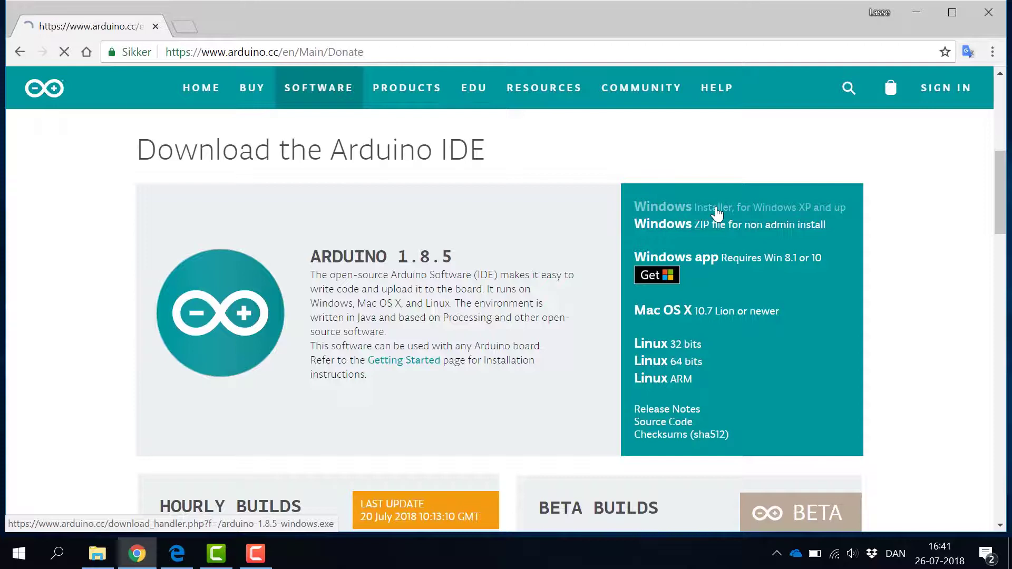
pyautogui.scroll(-4, 654, 247)
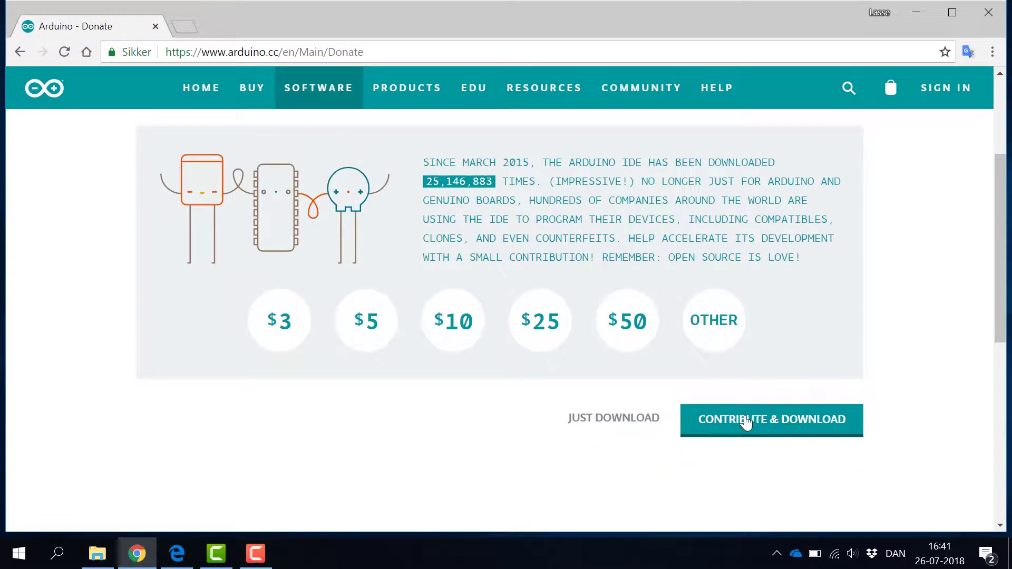
# Download the installer without donating and install Arduino 1.8.5 with all components into the default folder
pyautogui.click(618, 425)
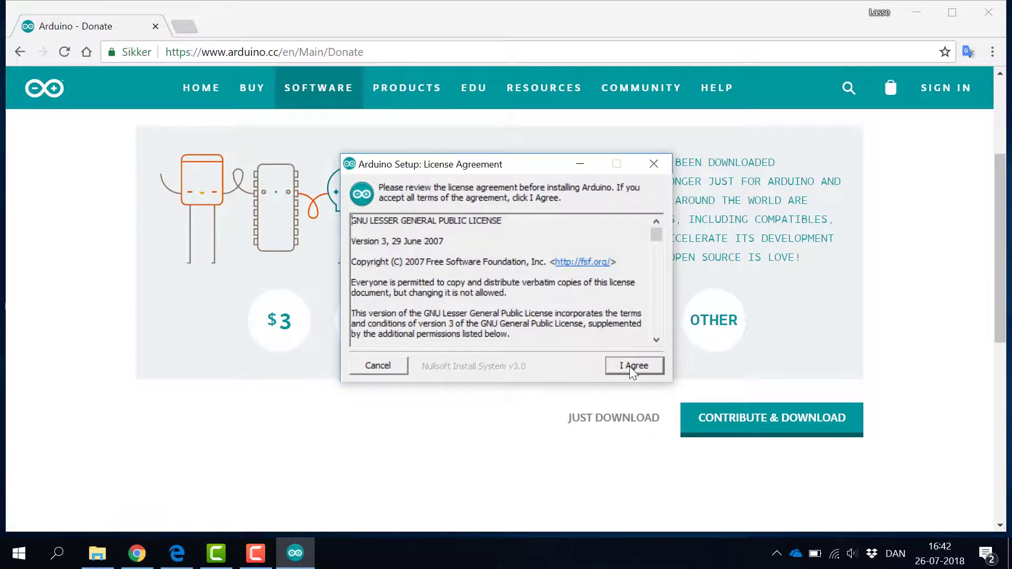
pyautogui.click(629, 366)
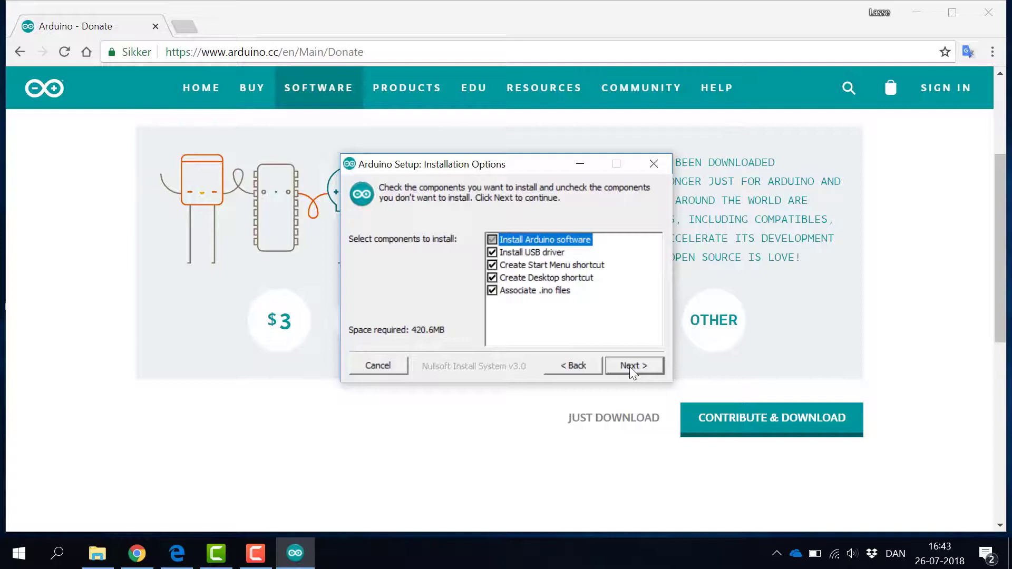
pyautogui.click(629, 366)
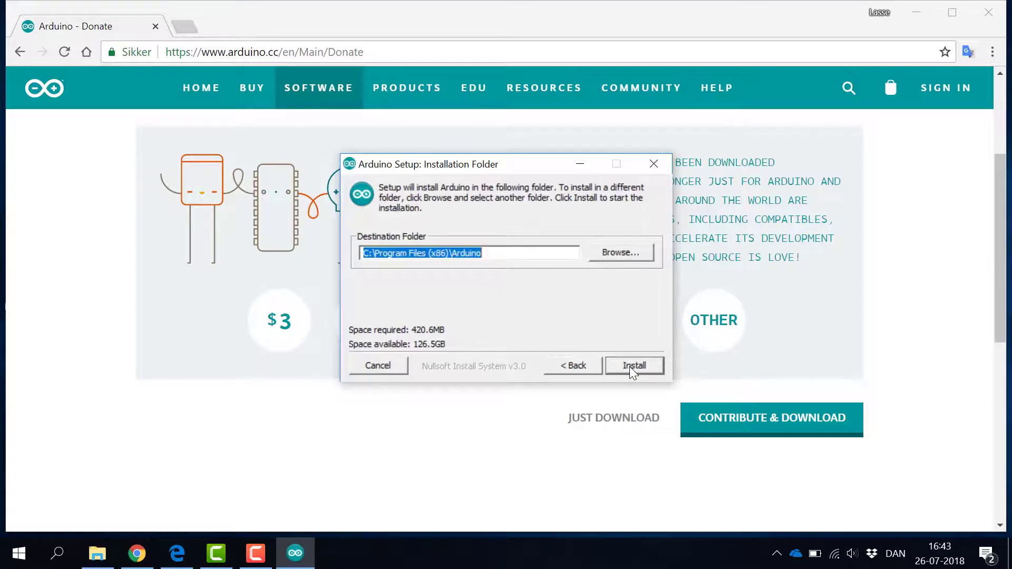
pyautogui.click(629, 365)
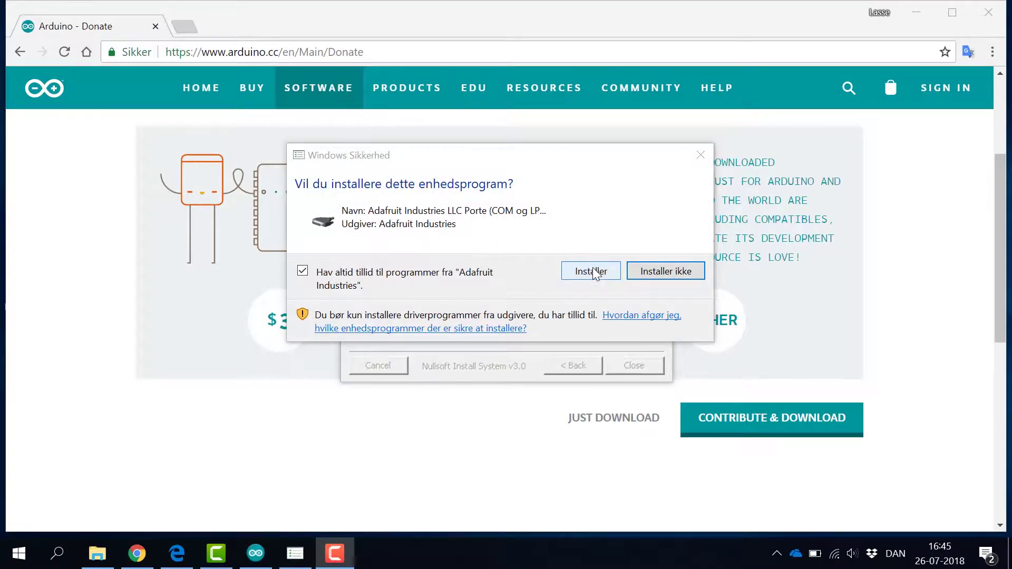
# Allow the Adafruit, Arduino srl and Arduino LLC USB drivers, then close the finished setup
pyautogui.click(593, 267)
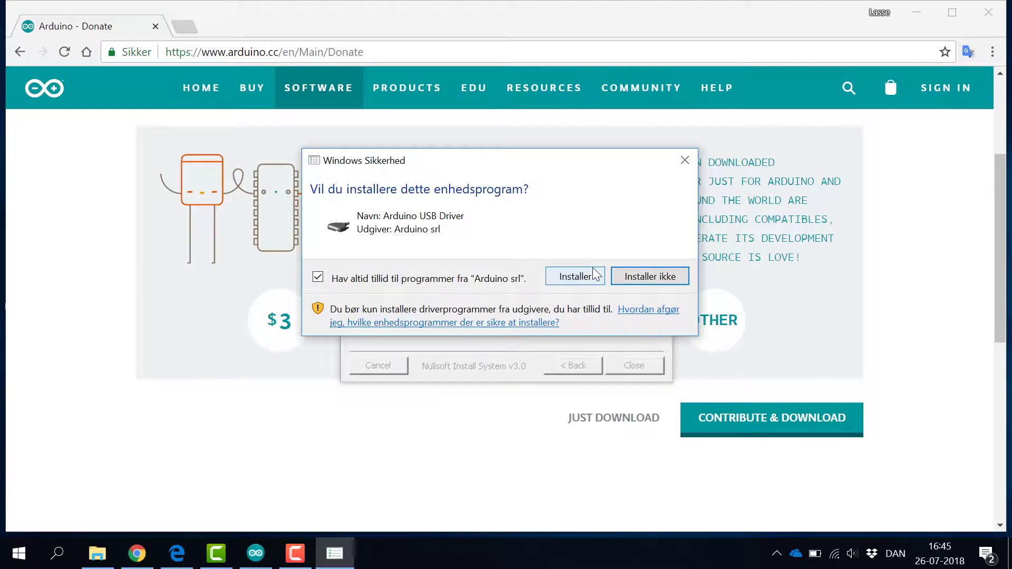
pyautogui.click(574, 274)
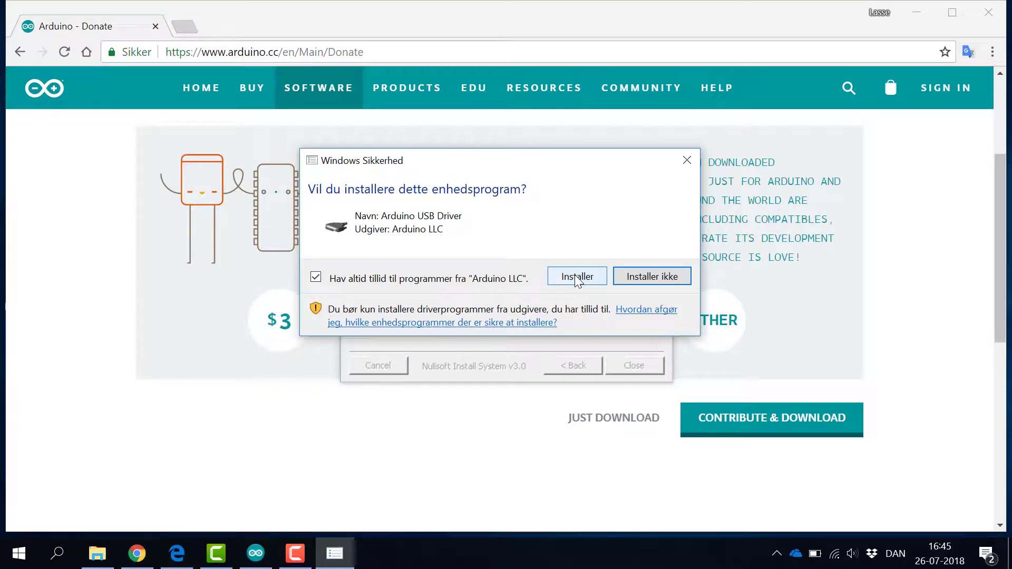
pyautogui.click(575, 274)
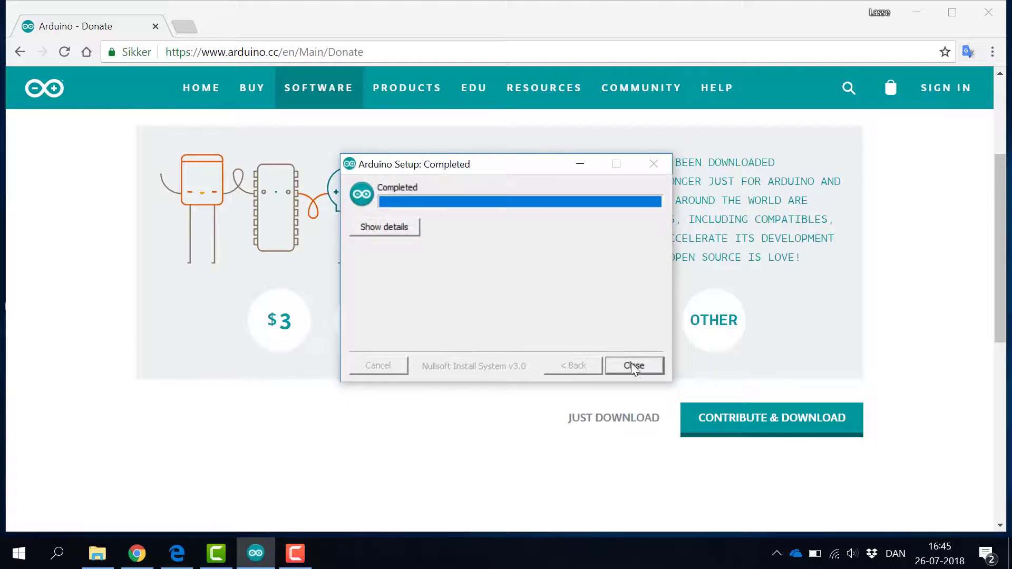
pyautogui.click(634, 365)
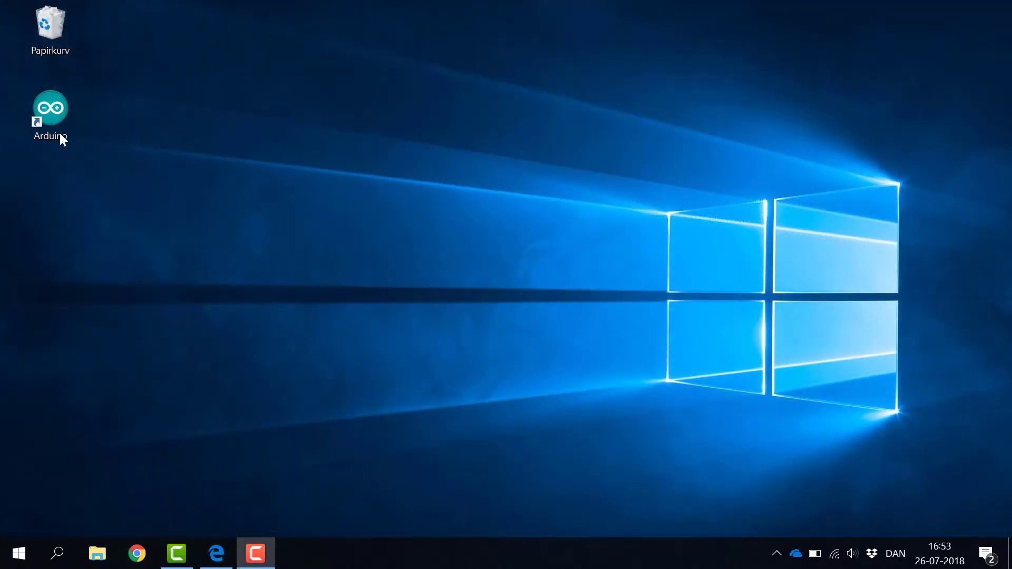
# Launch Arduino IDE maximized and open the Library Manager from Sketch > Include Library
pyautogui.doubleClick(54, 117)
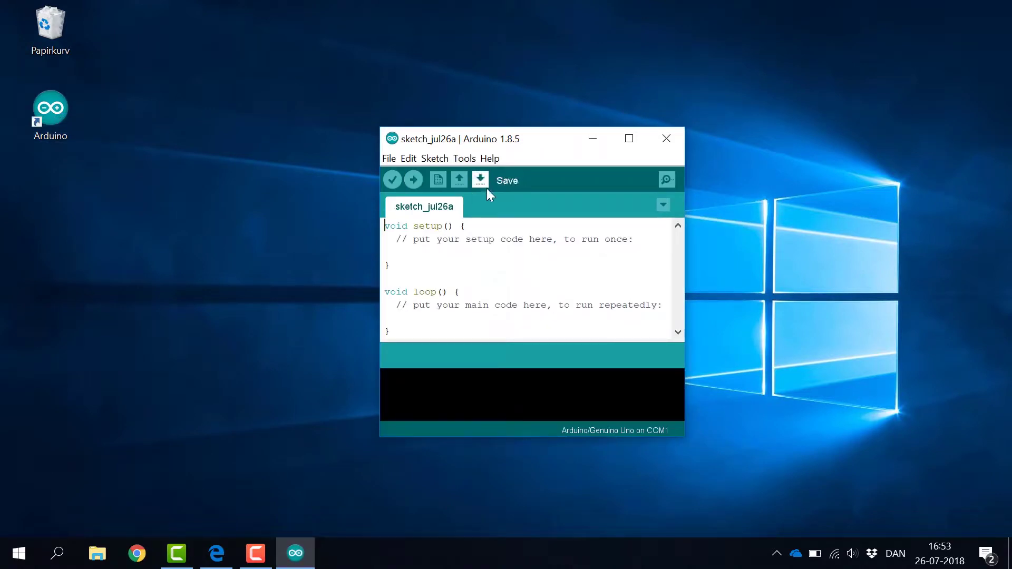
pyautogui.click(628, 139)
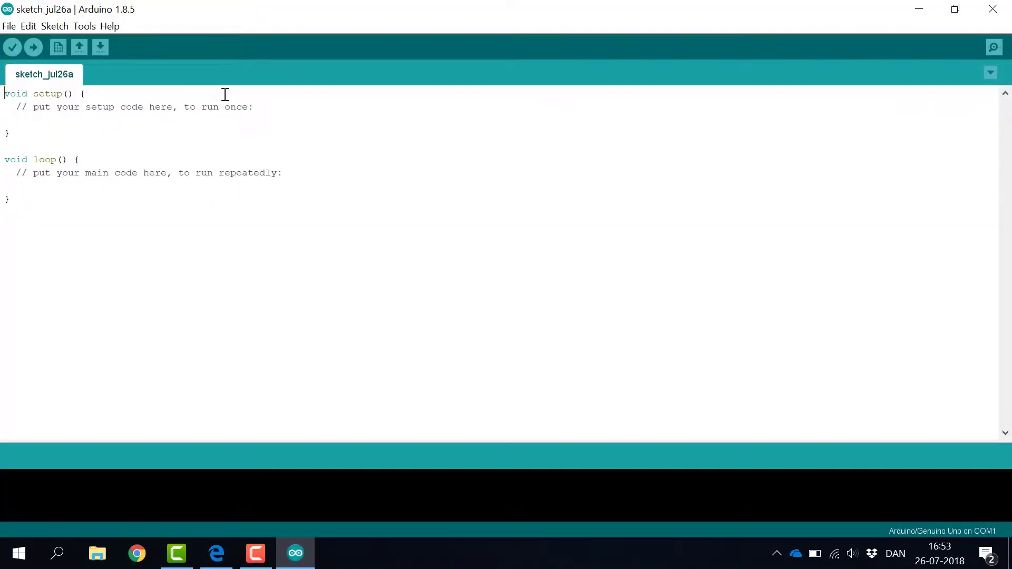
pyautogui.click(60, 28)
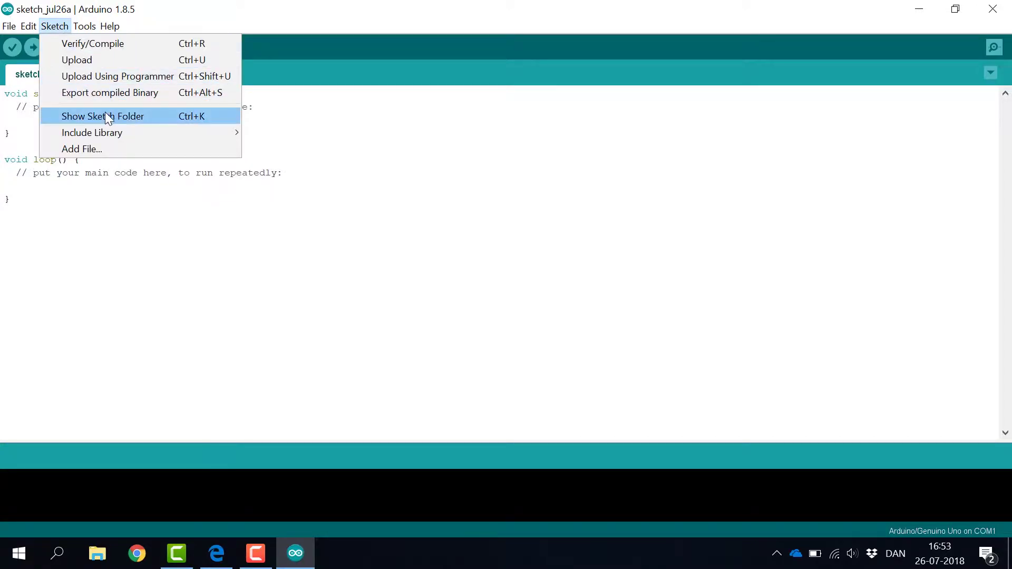
pyautogui.moveTo(108, 127)
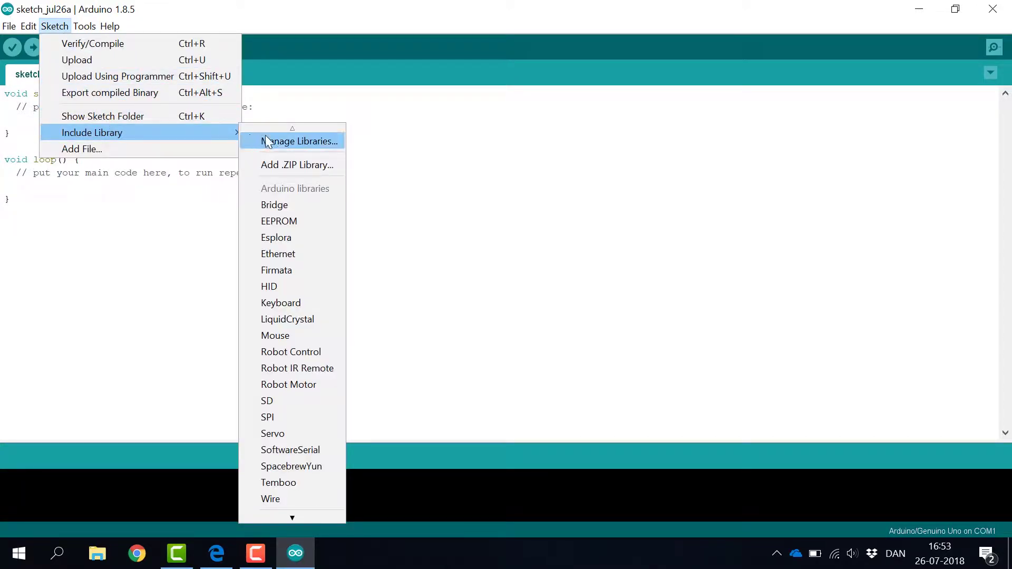
pyautogui.click(286, 142)
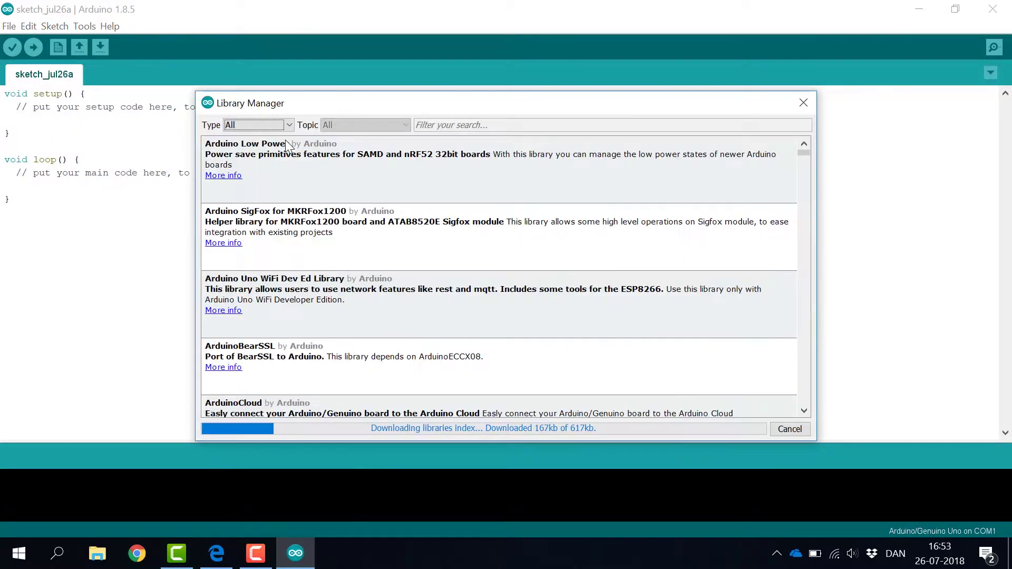
# Search 'configurablefirmat' and install ConfigurableFirmata version 2.10.1
pyautogui.click(449, 125)
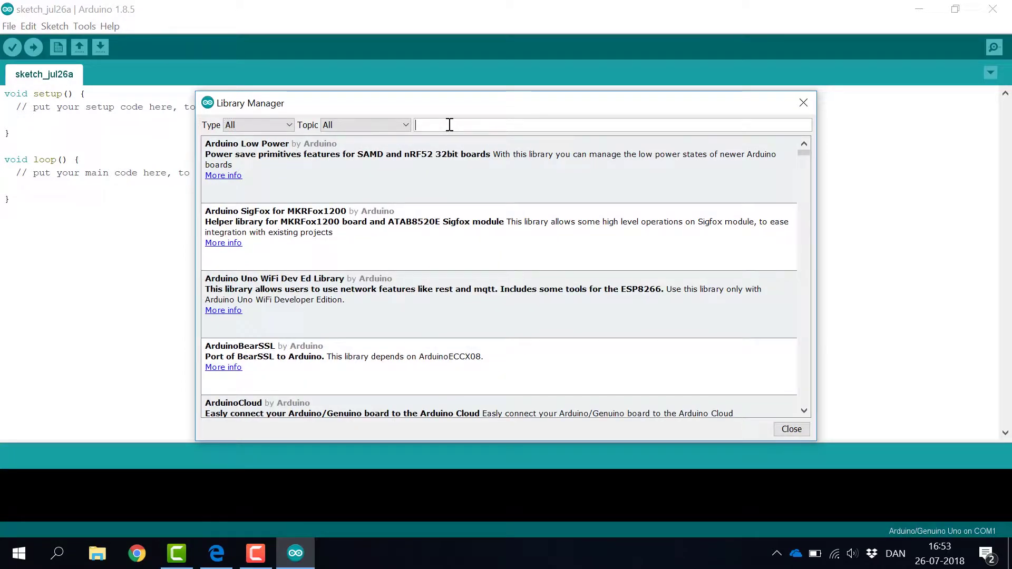
pyautogui.write('configura')
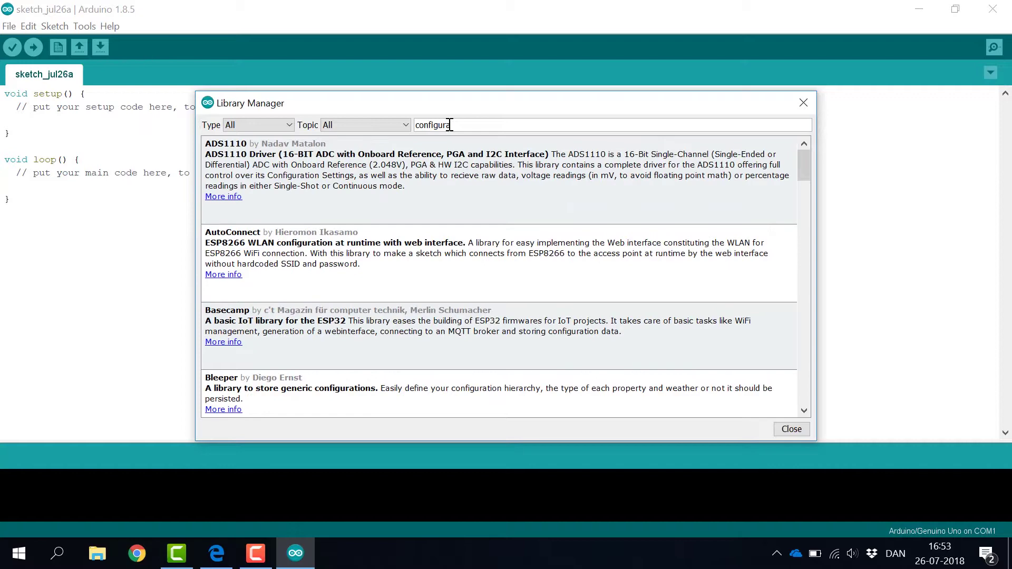
pyautogui.write('blefirmata')
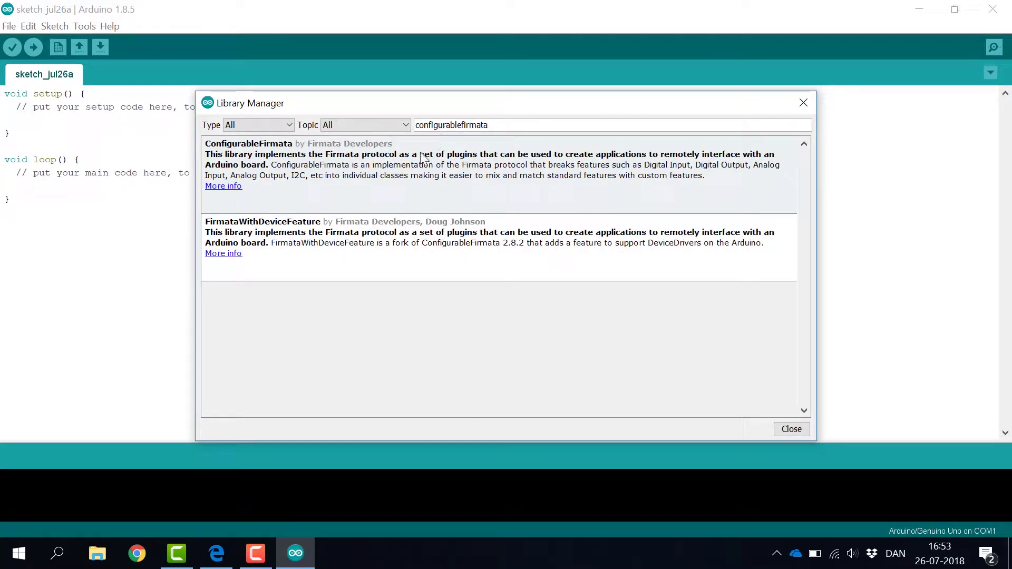
pyautogui.click(408, 173)
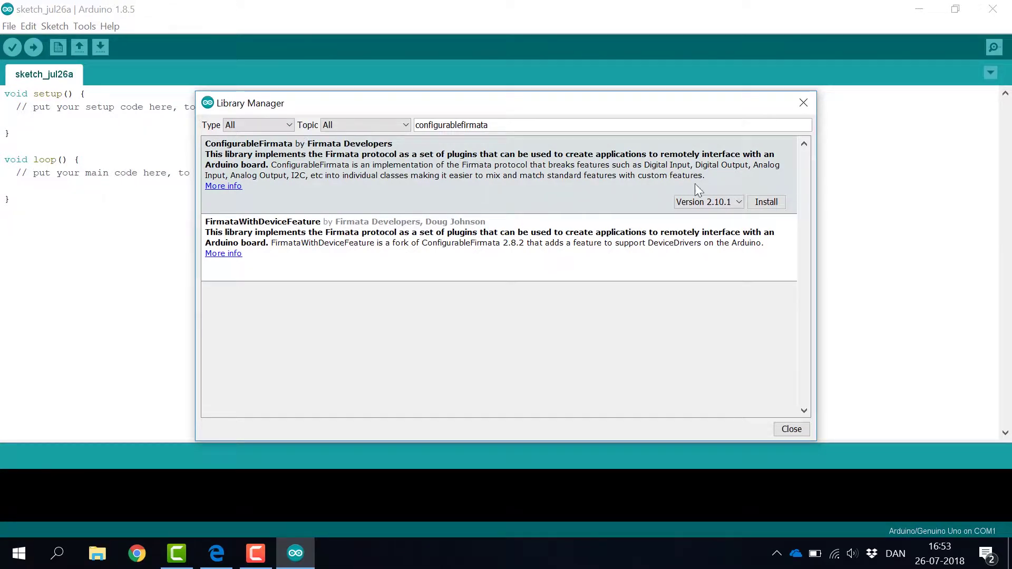
pyautogui.click(776, 202)
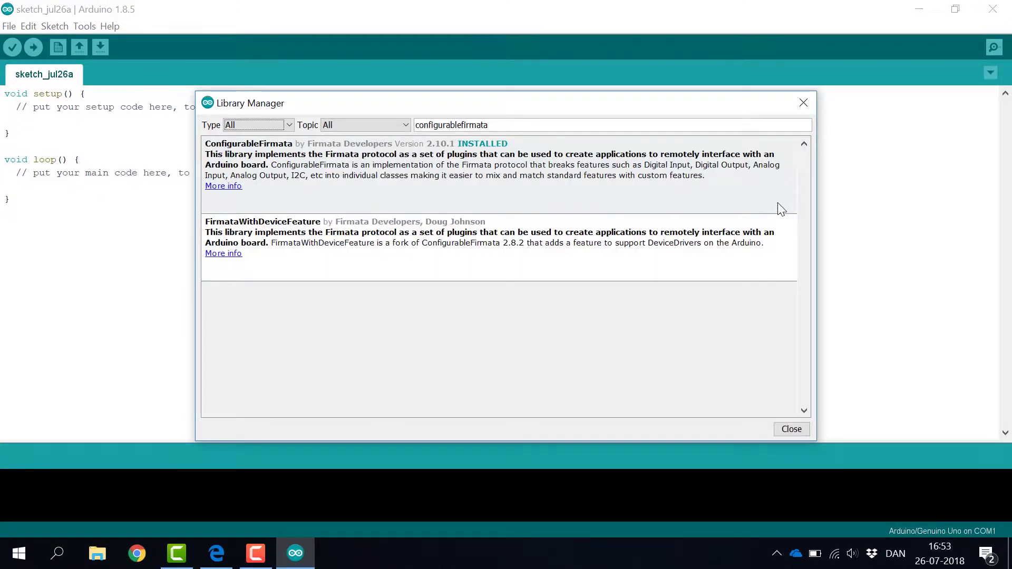
# Close the Library Manager and open BreakoutFirmata.ino from Arduino plugin > BreakoutFirmata
pyautogui.click(784, 432)
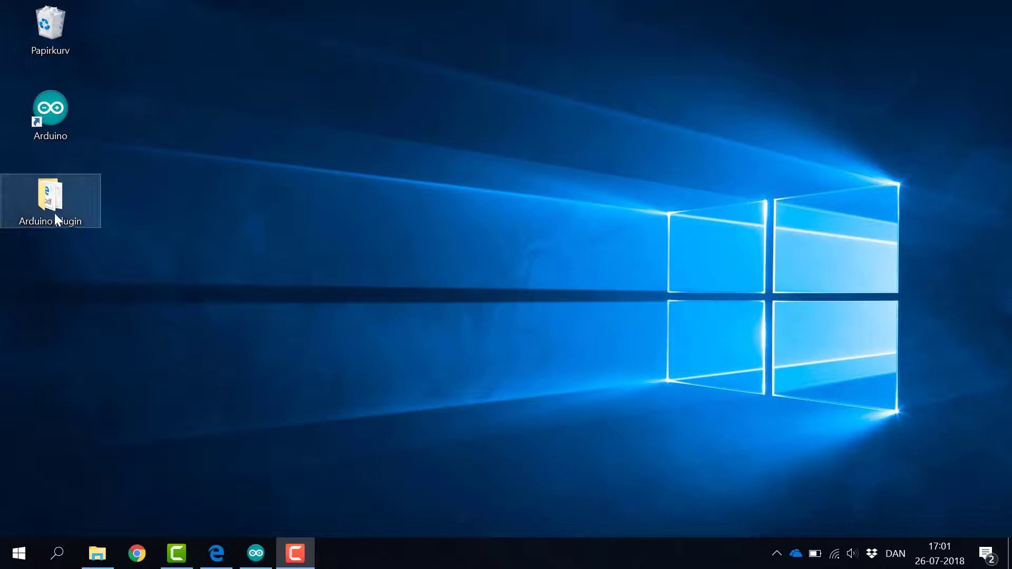
pyautogui.doubleClick(55, 213)
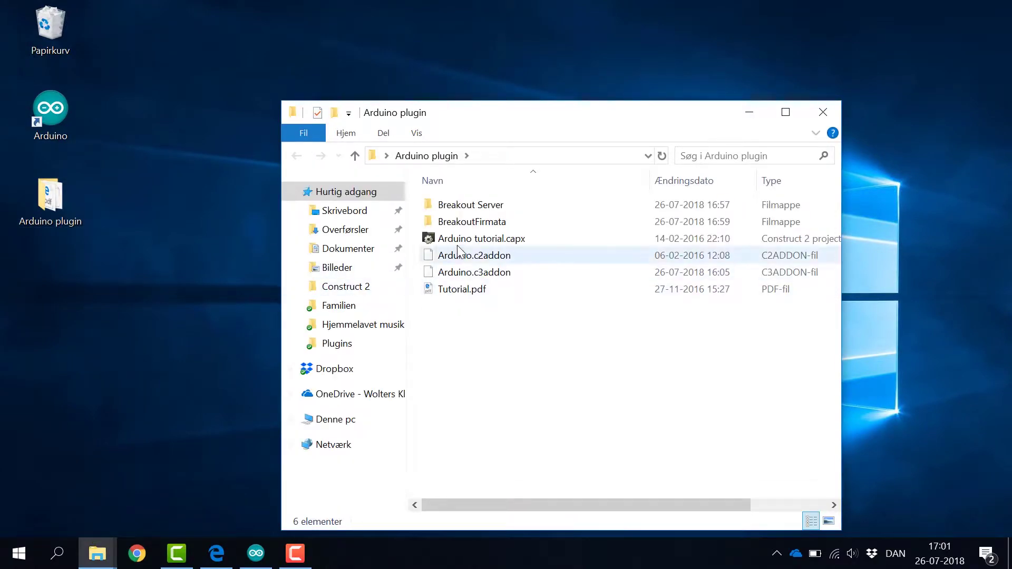
pyautogui.doubleClick(457, 223)
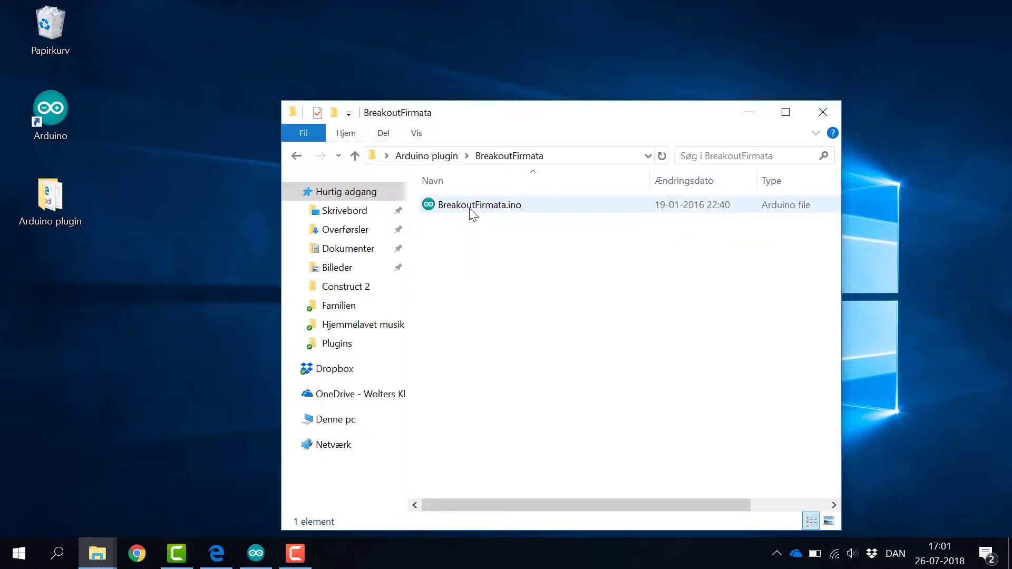
pyautogui.doubleClick(470, 209)
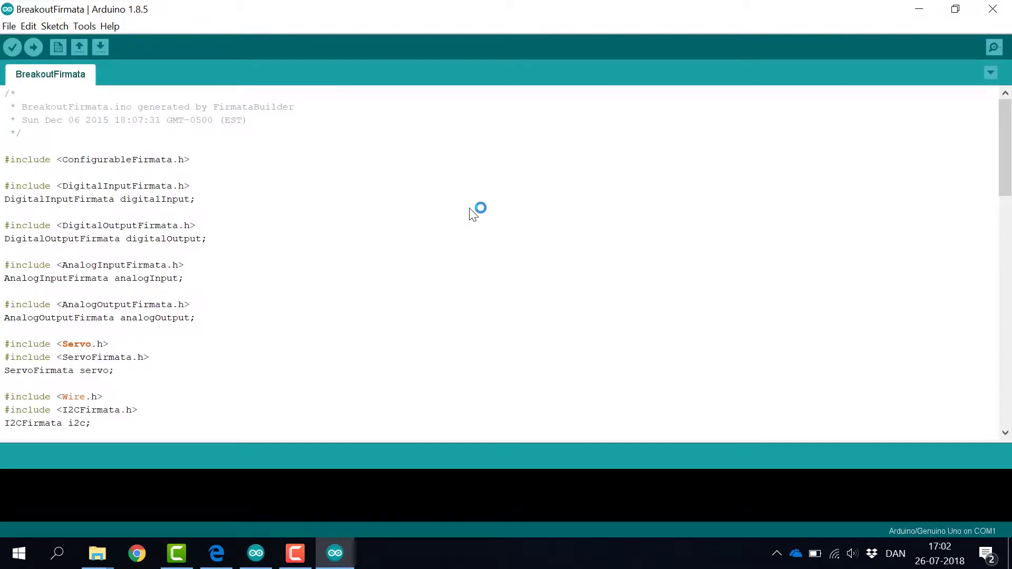
# Upload BreakoutFirmata to an Arduino Duemilanove or Diecimila on COM3, then launch Breakout Server.exe
pyautogui.click(86, 27)
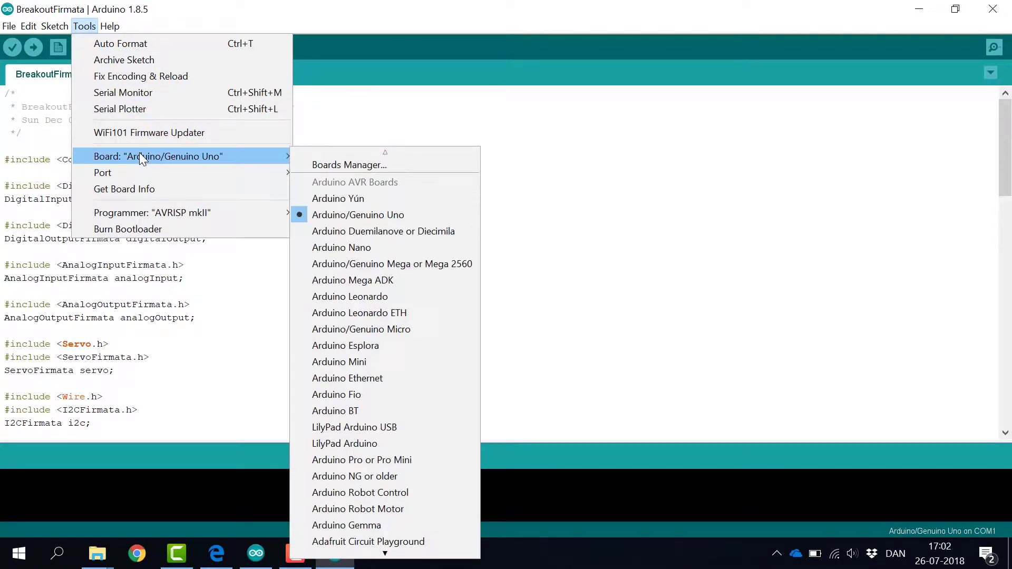
pyautogui.moveTo(274, 173)
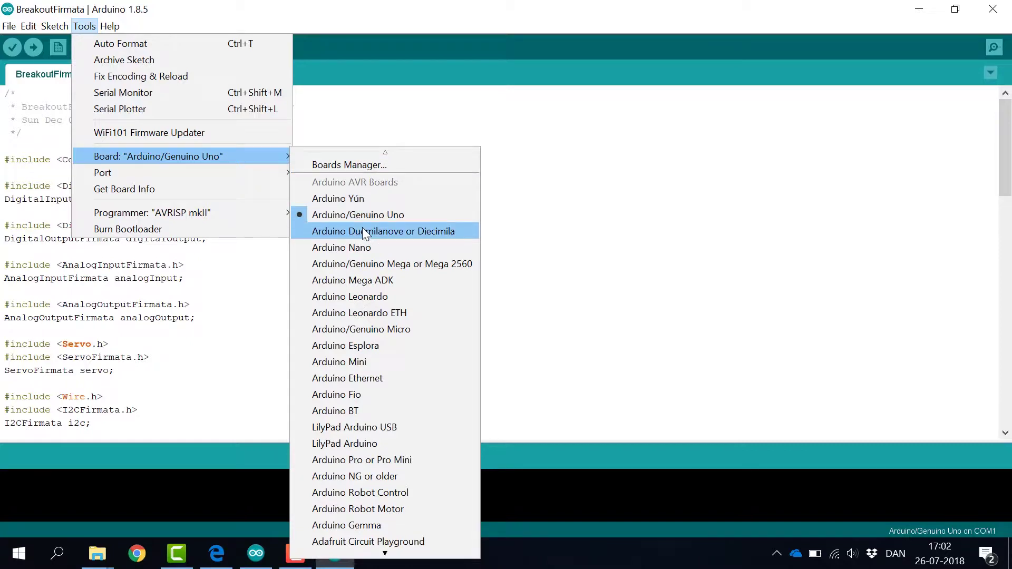
pyautogui.click(362, 231)
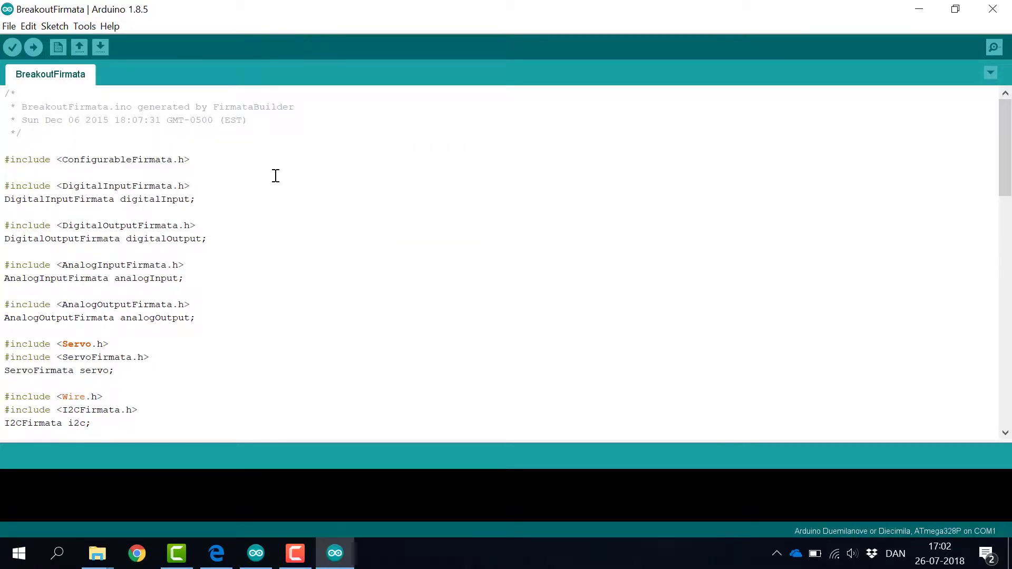
pyautogui.click(85, 26)
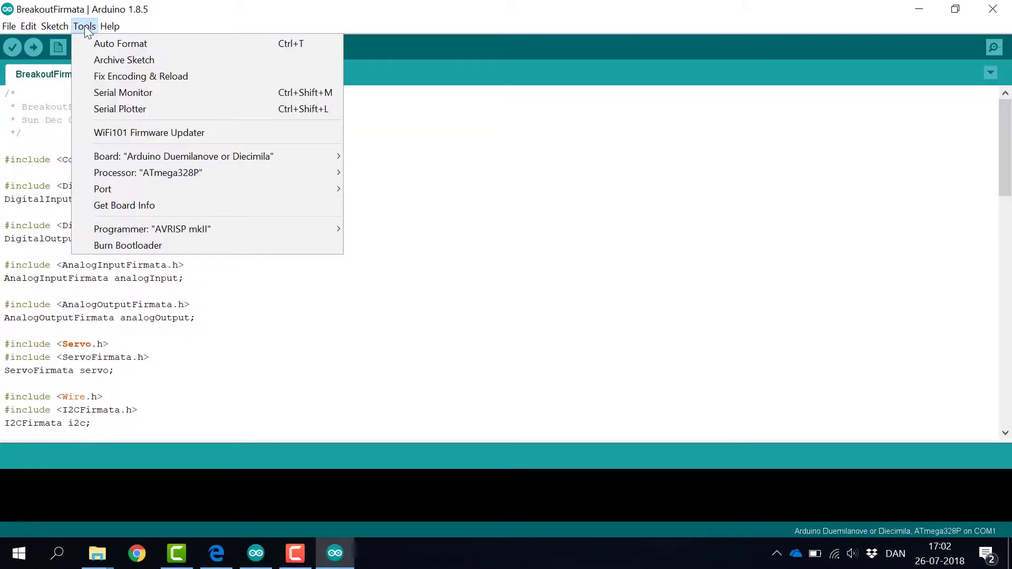
pyautogui.moveTo(140, 190)
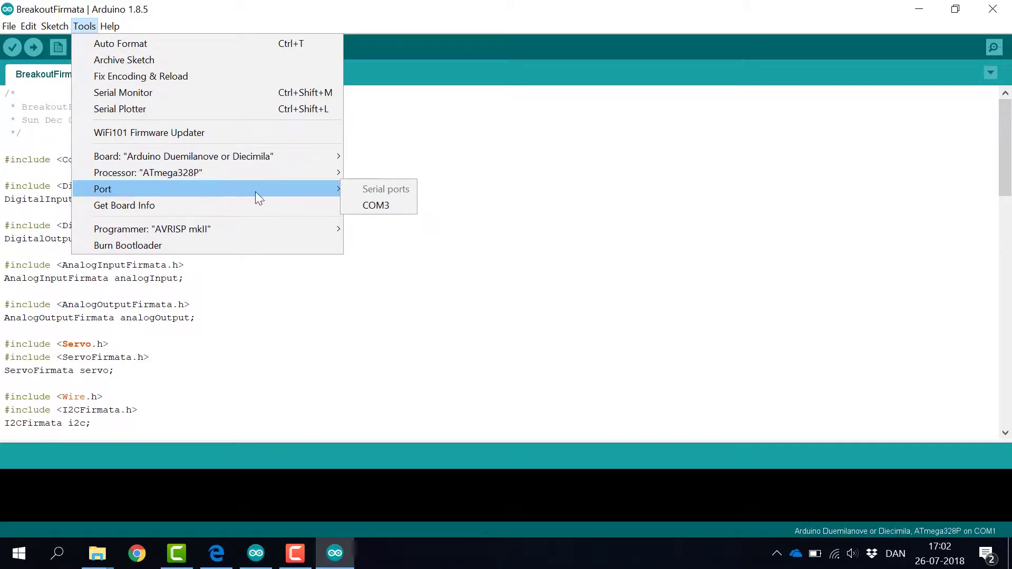
pyautogui.click(380, 205)
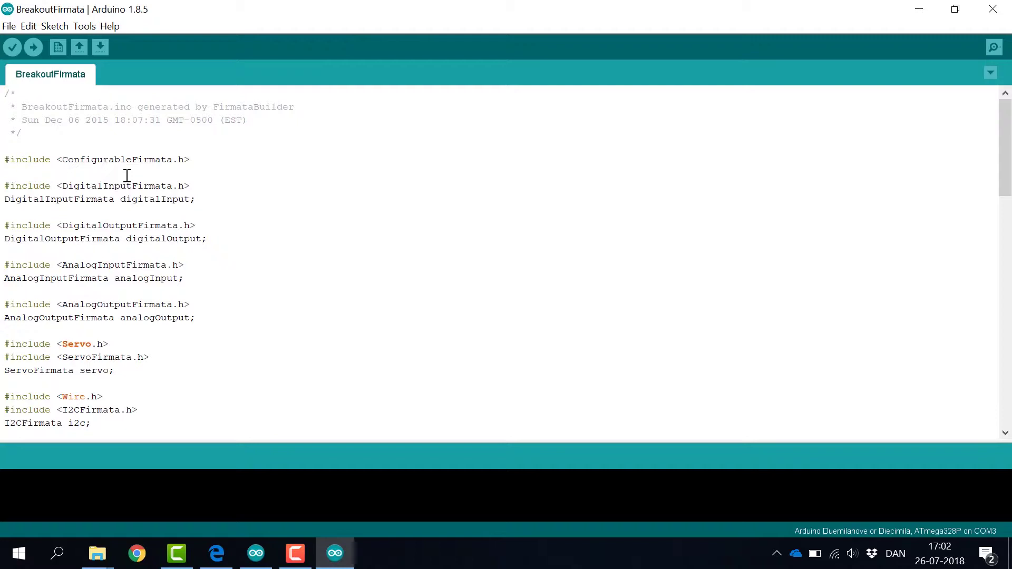
pyautogui.click(34, 48)
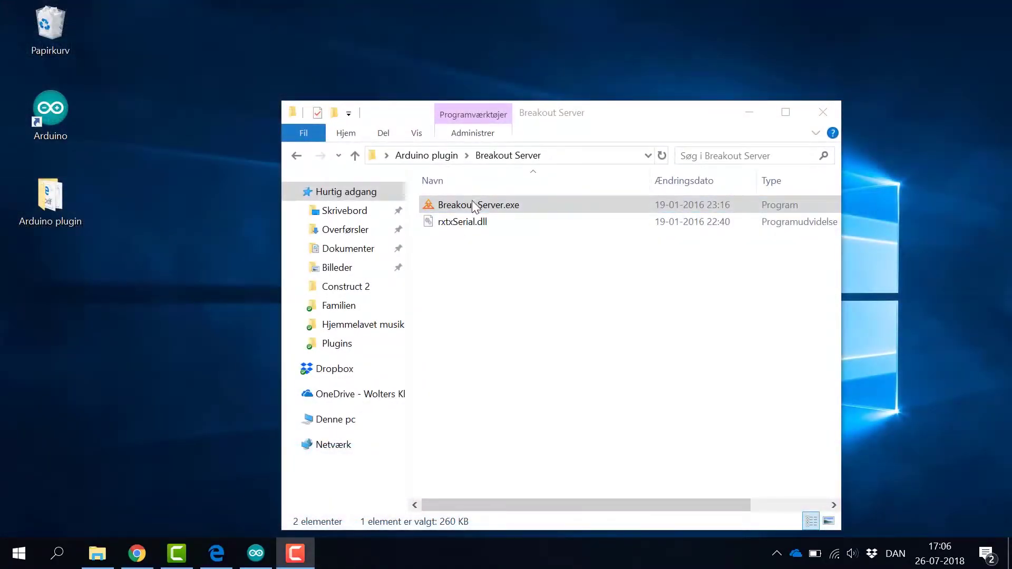
pyautogui.doubleClick(473, 206)
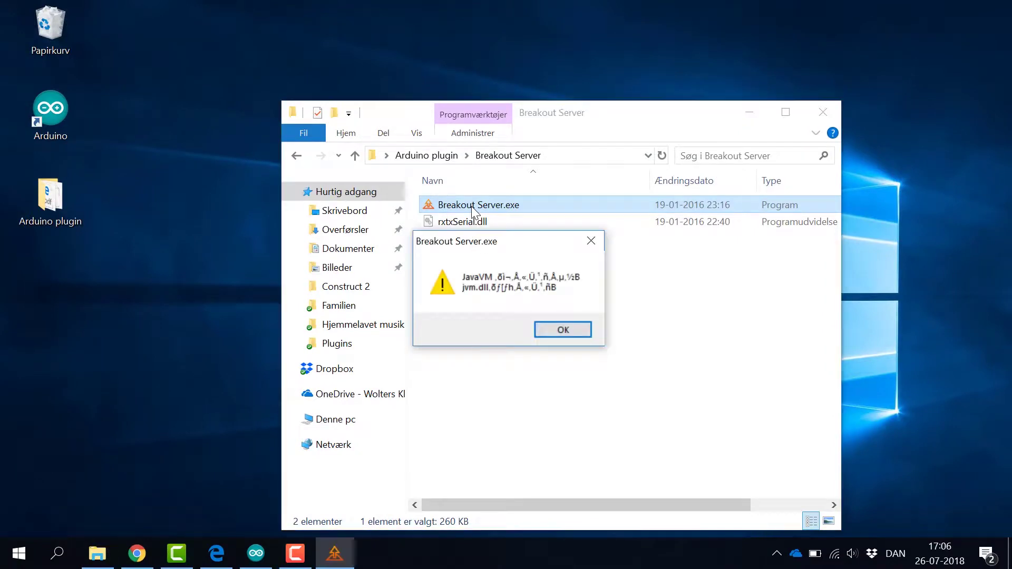
# Dismiss the JavaVM error and install Java 8 Update 181 via java.com's free download
pyautogui.click(562, 330)
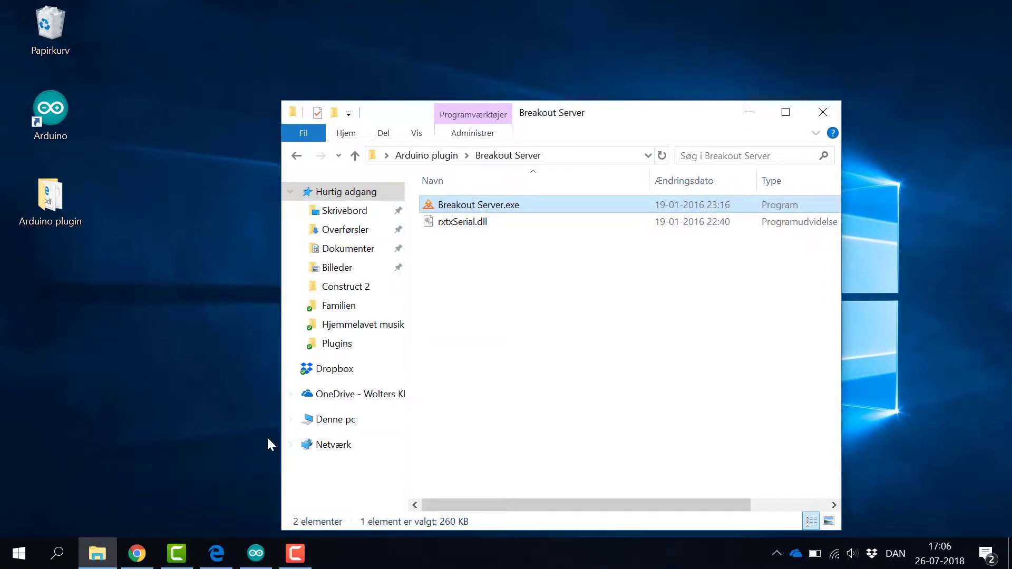
pyautogui.click(137, 553)
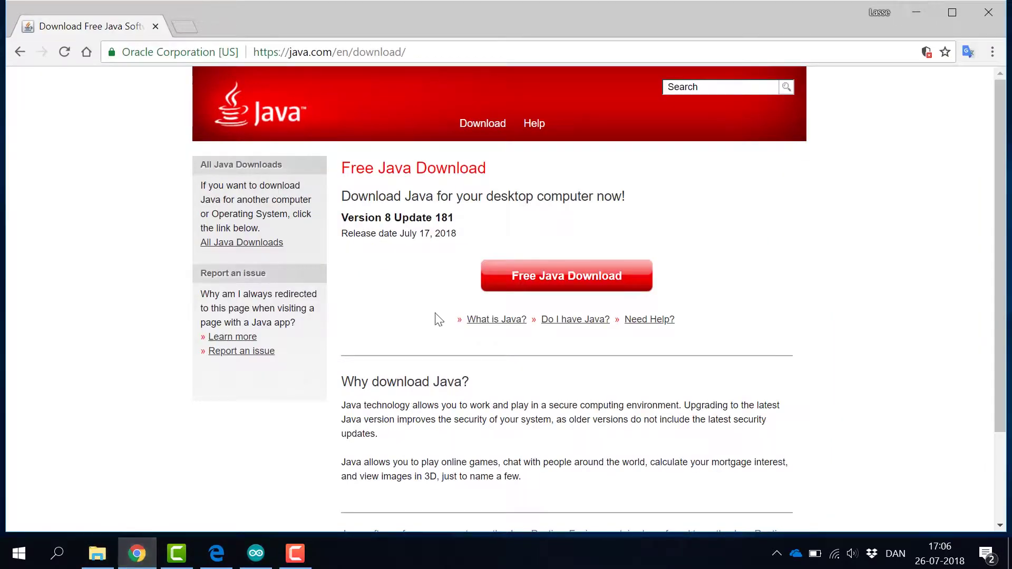
pyautogui.click(566, 275)
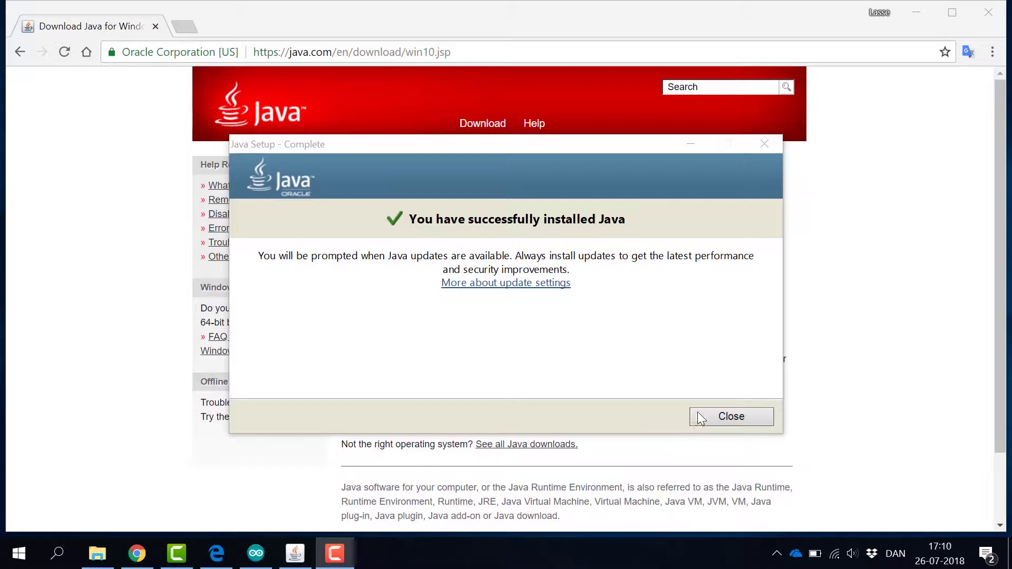
pyautogui.click(722, 415)
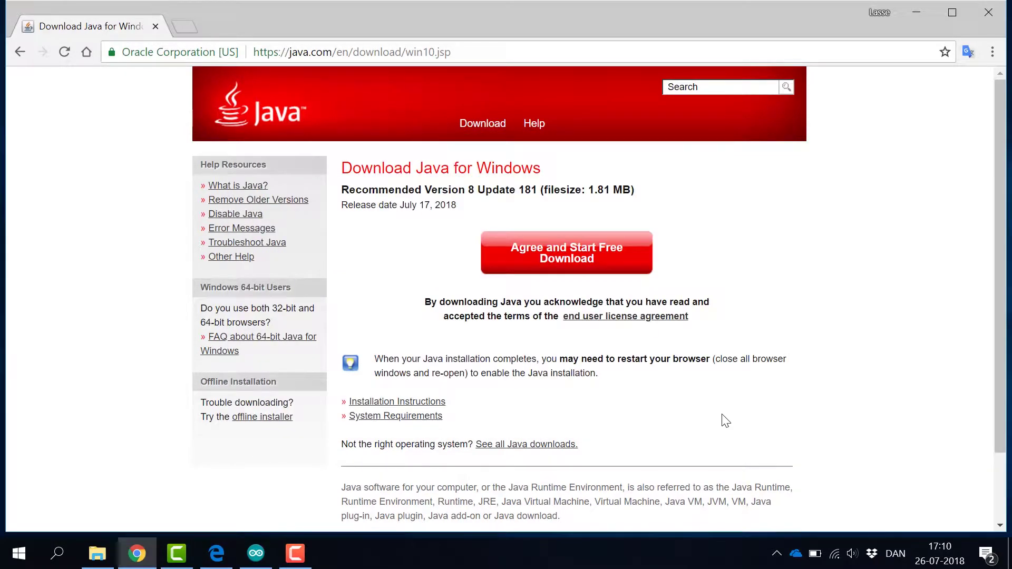
# Relaunch Breakout Server.exe, connect it to the board, and allow it through the Windows Firewall
pyautogui.click(917, 14)
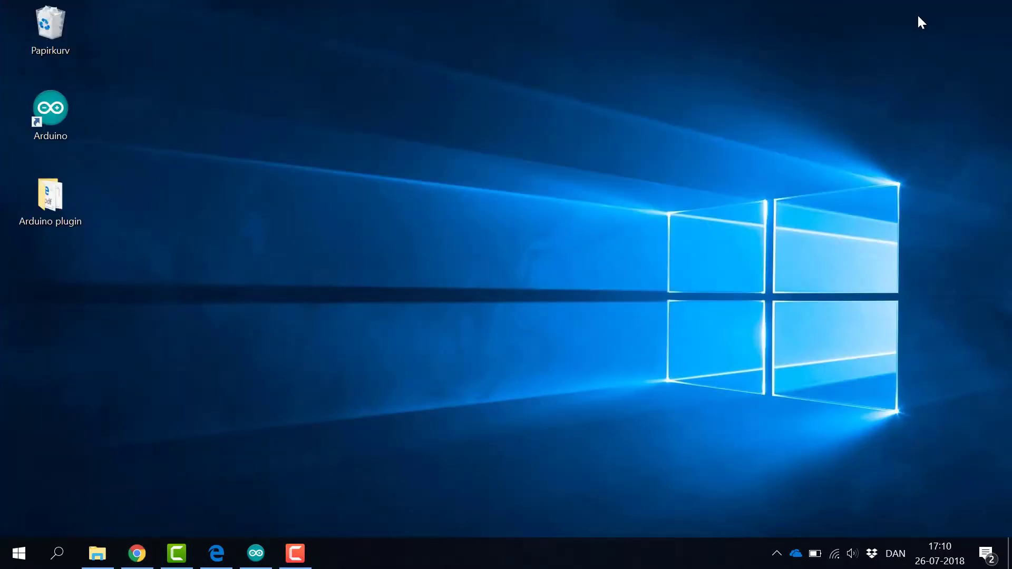
pyautogui.click(97, 553)
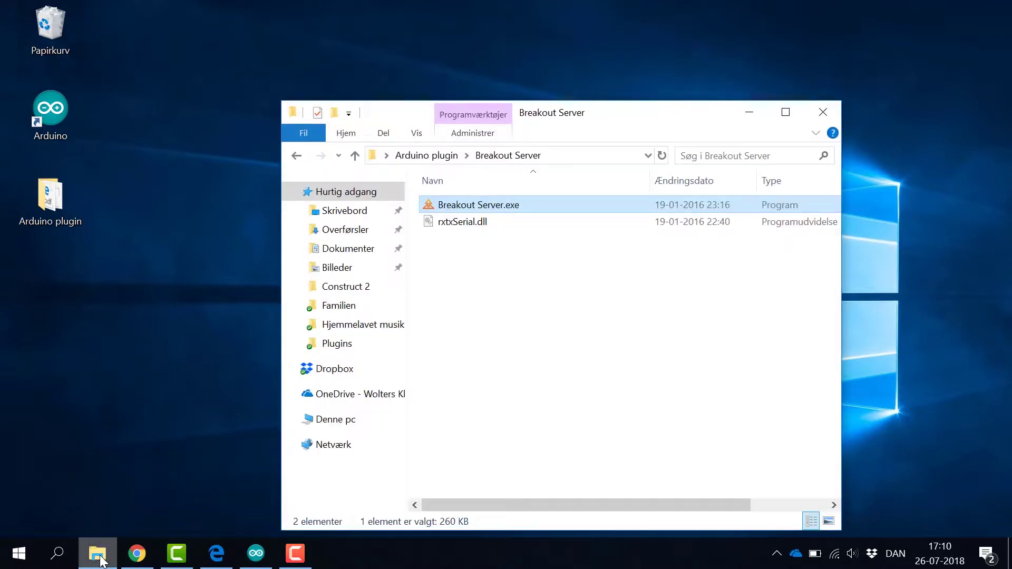
pyautogui.doubleClick(481, 204)
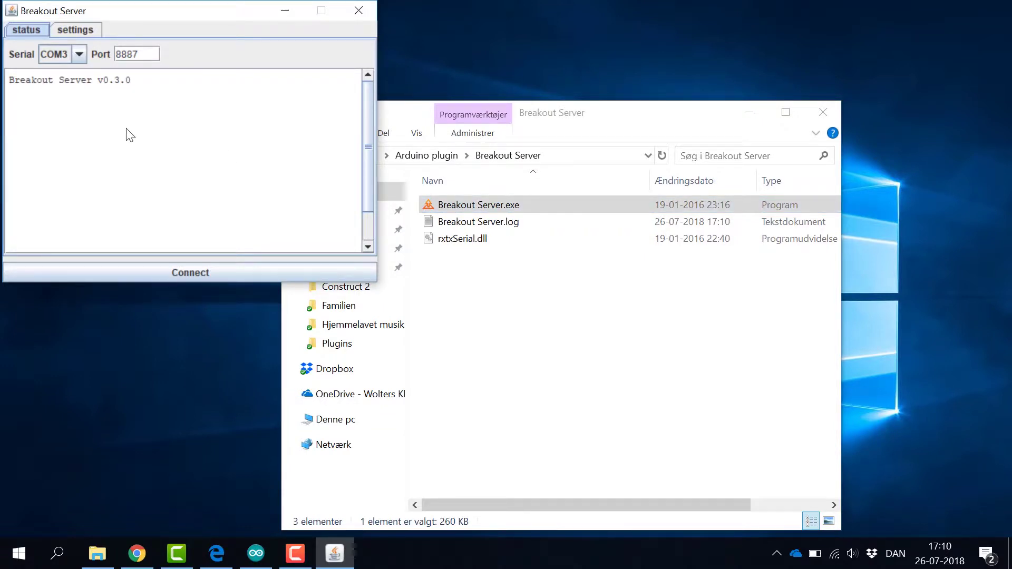
pyautogui.click(175, 272)
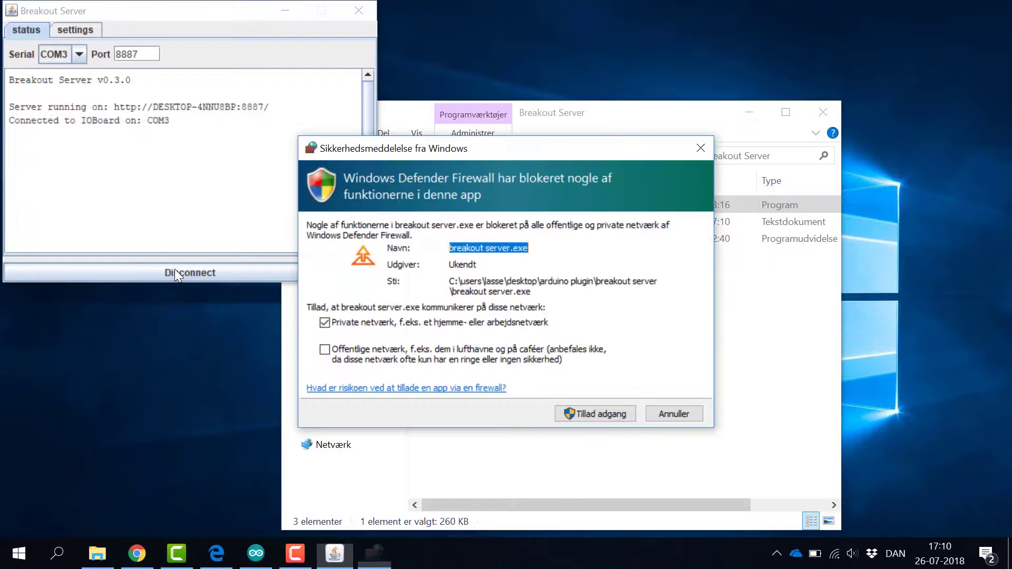
pyautogui.click(594, 412)
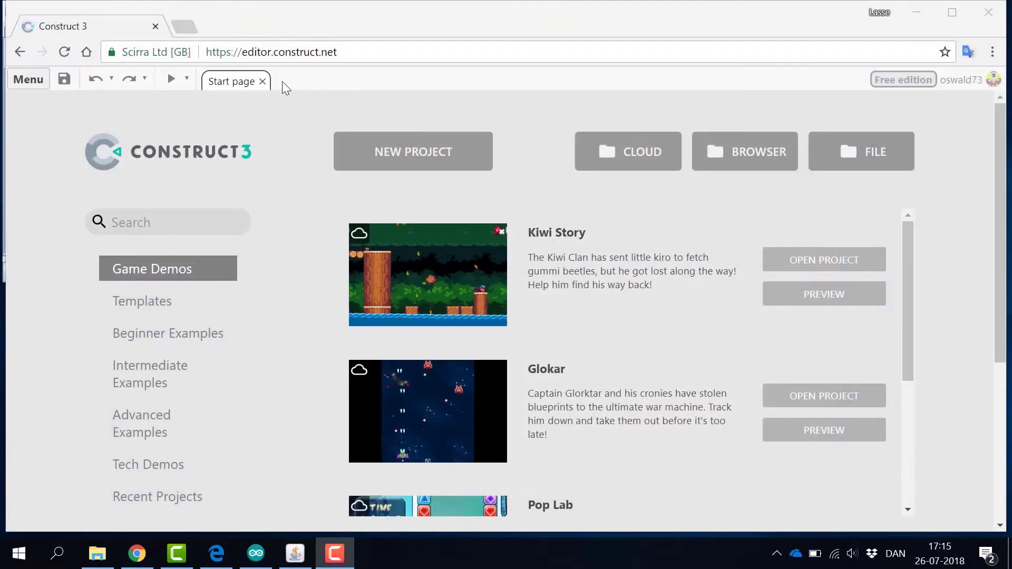
# Create a new project named 'Arduino Test' and open the main menu's View options
pyautogui.click(391, 151)
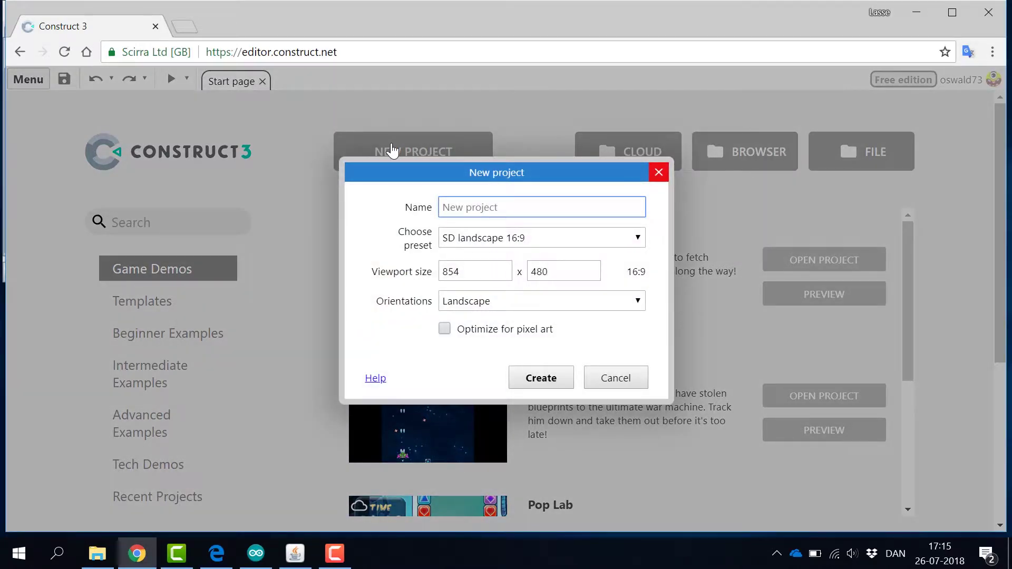
pyautogui.write('Arduino Test')
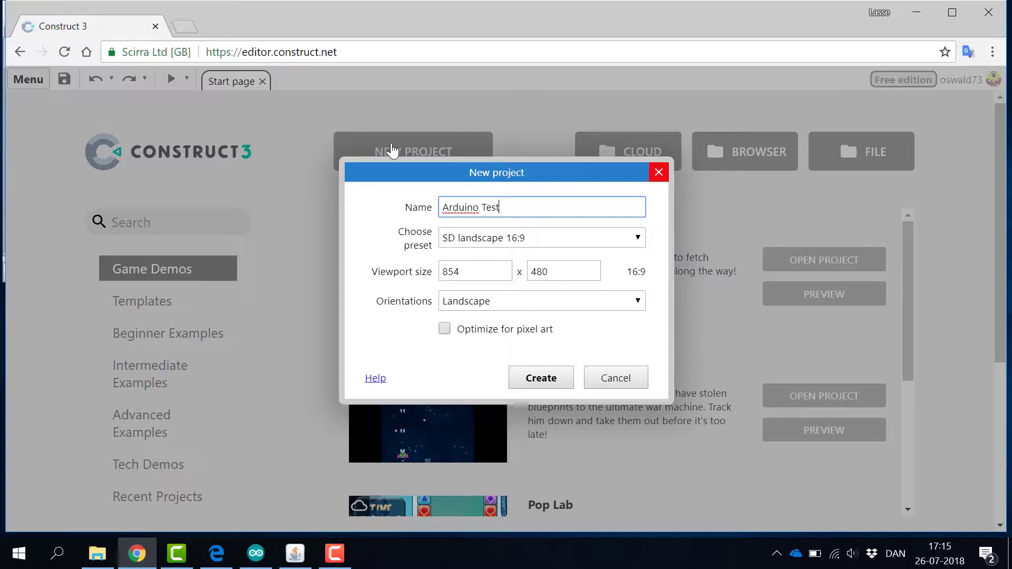
pyautogui.click(562, 376)
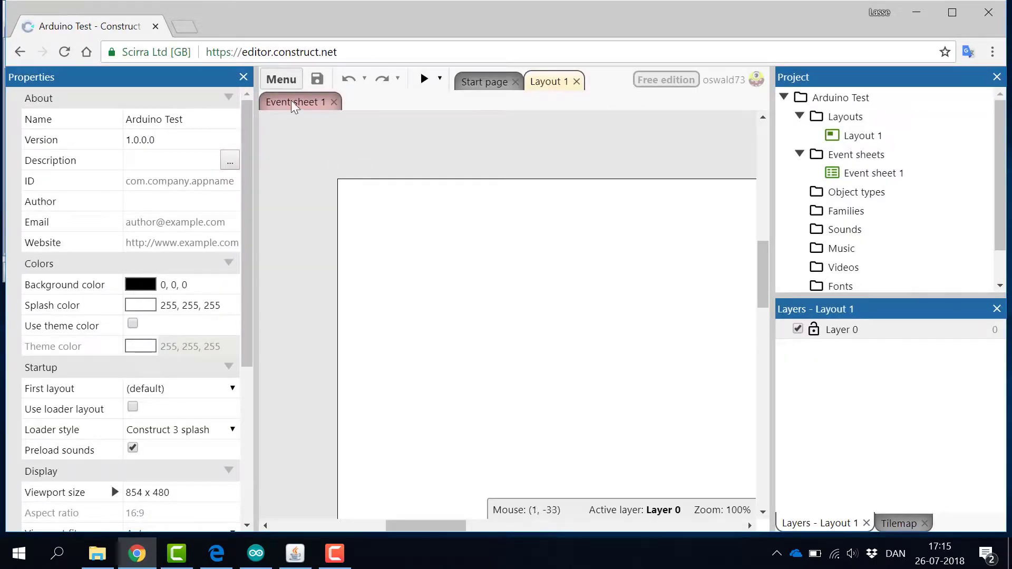
pyautogui.click(281, 80)
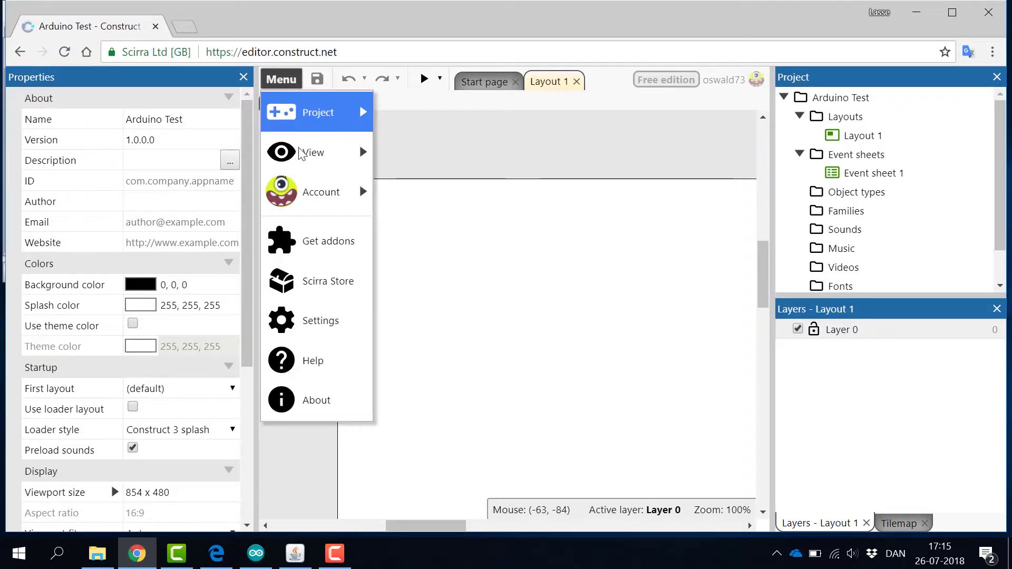
pyautogui.moveTo(301, 156)
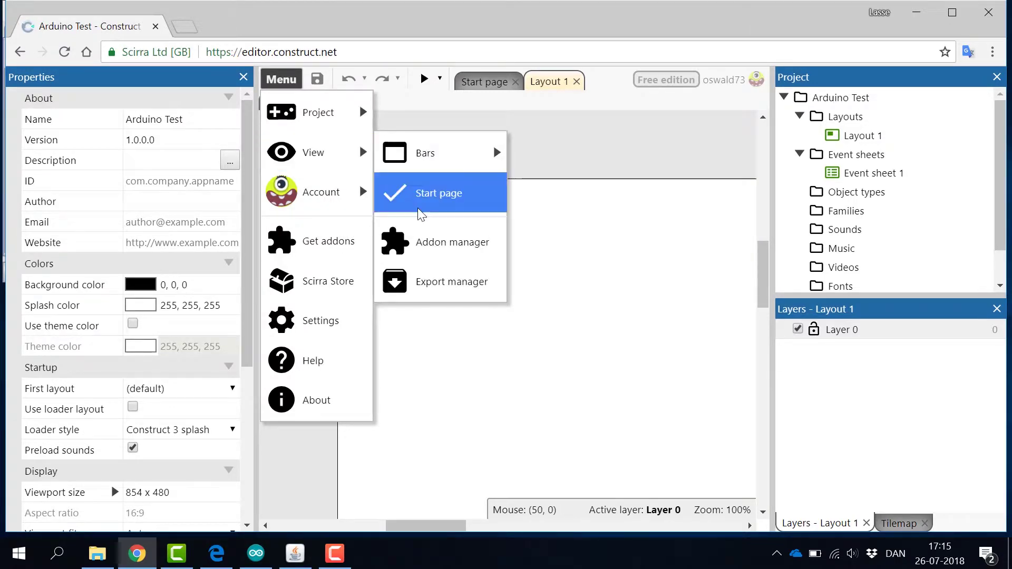
# In the Addon manager, start installing a new addon and browse to the Desktop
pyautogui.click(428, 242)
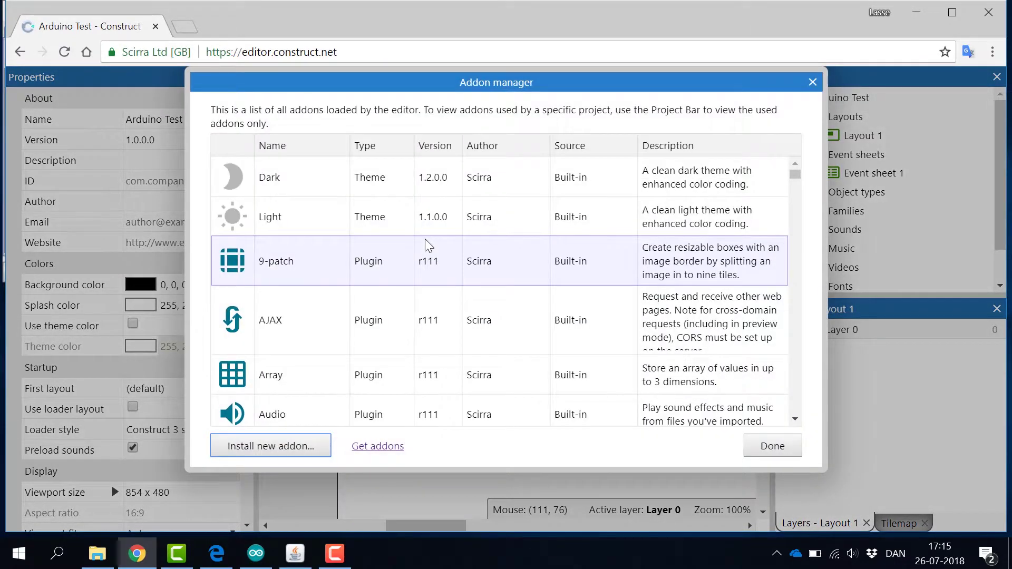
pyautogui.click(305, 451)
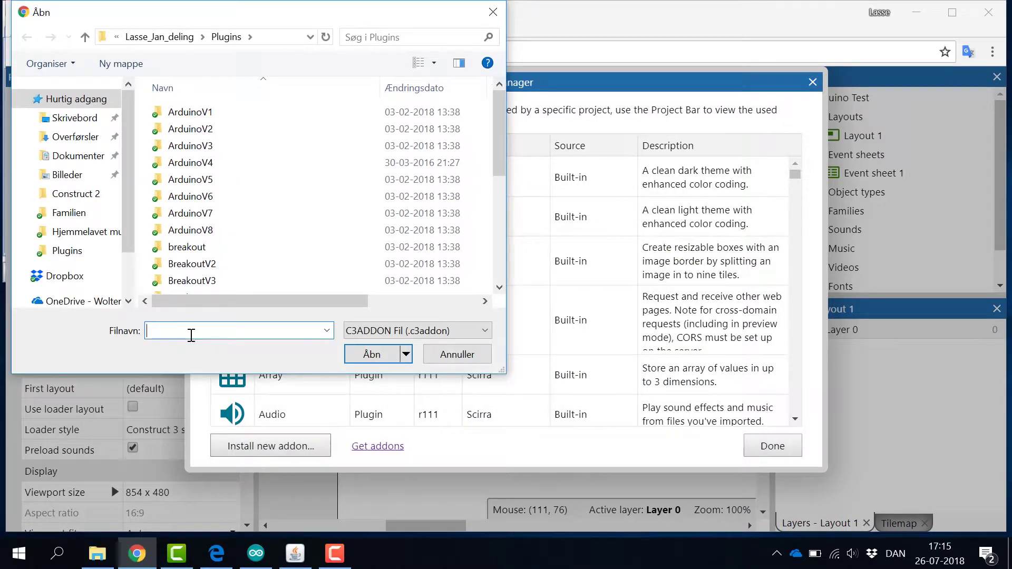
pyautogui.scroll(-1, 131, 245)
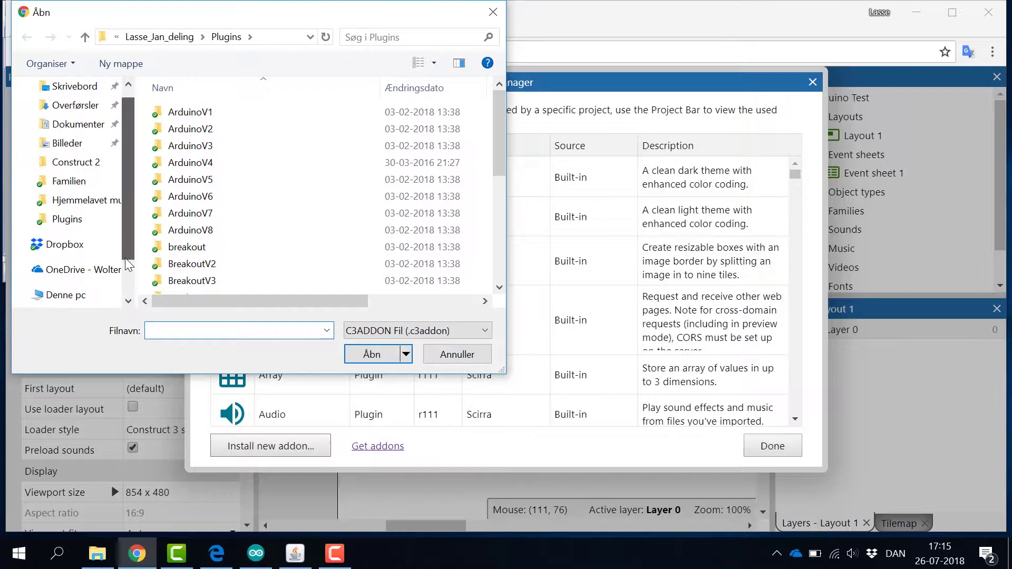
pyautogui.scroll(1, 106, 185)
pyautogui.click(84, 124)
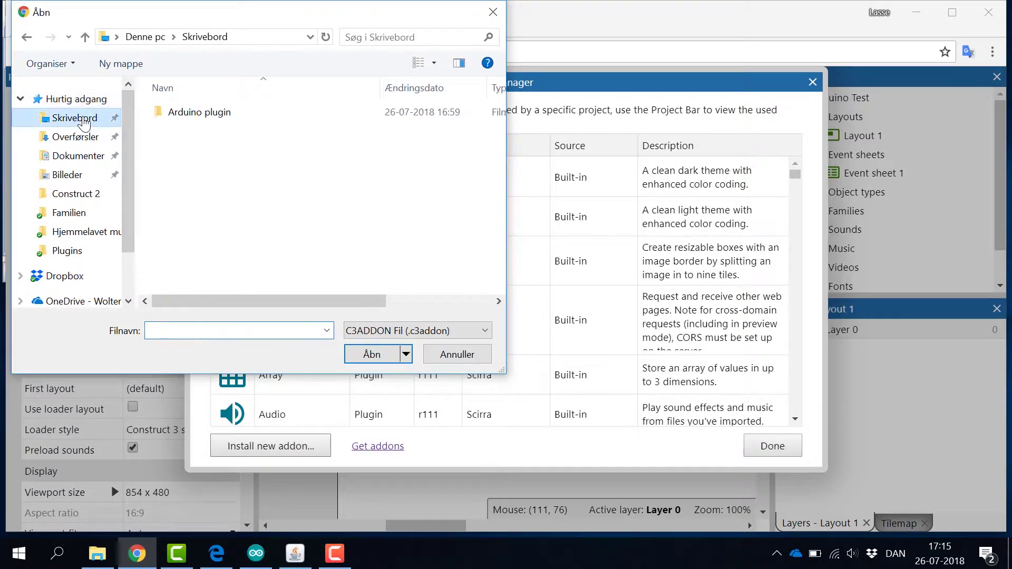
# Open Arduino.c3addon from the Arduino plugin folder and approve its installation
pyautogui.doubleClick(187, 112)
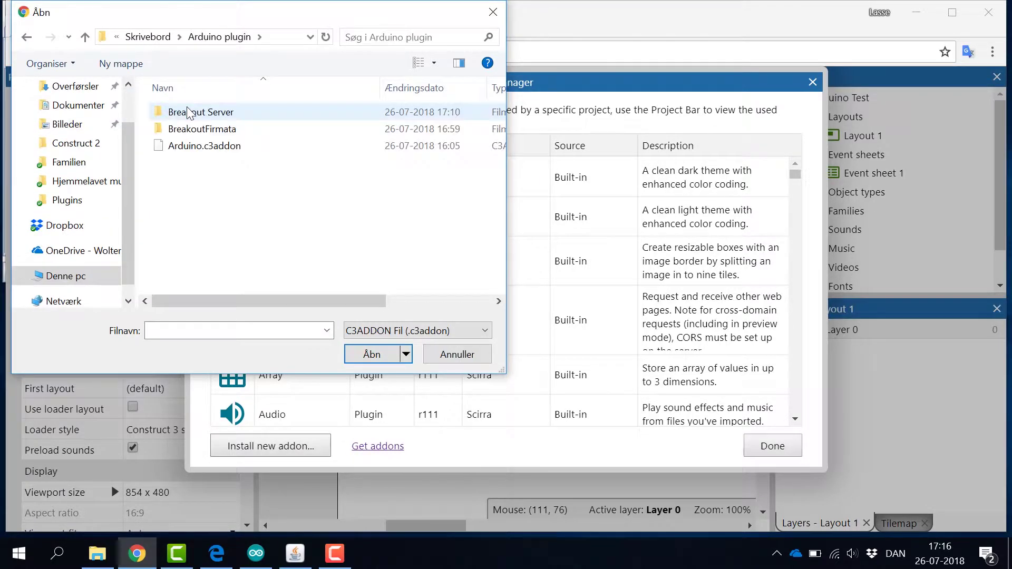
pyautogui.click(195, 146)
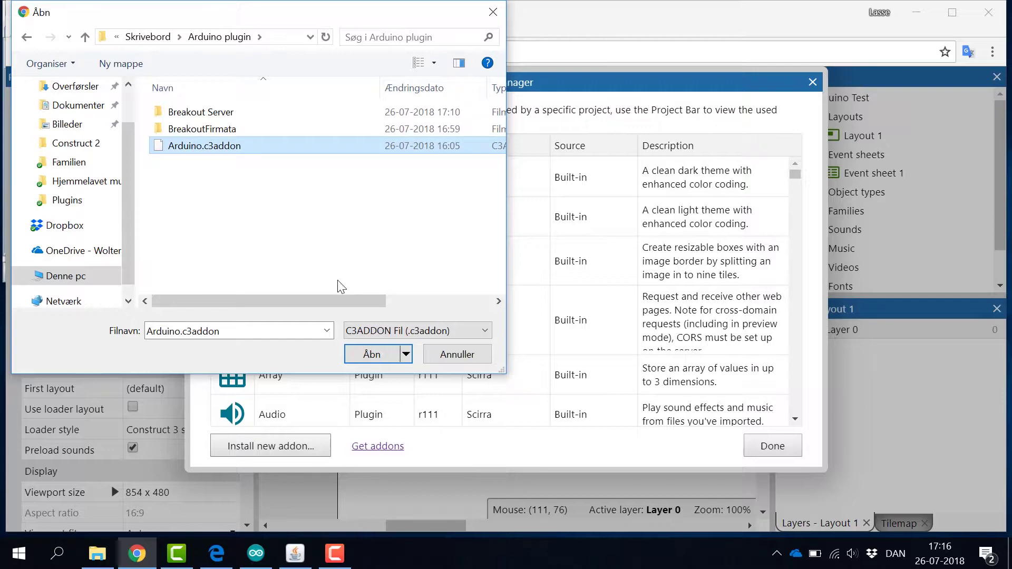
pyautogui.click(373, 354)
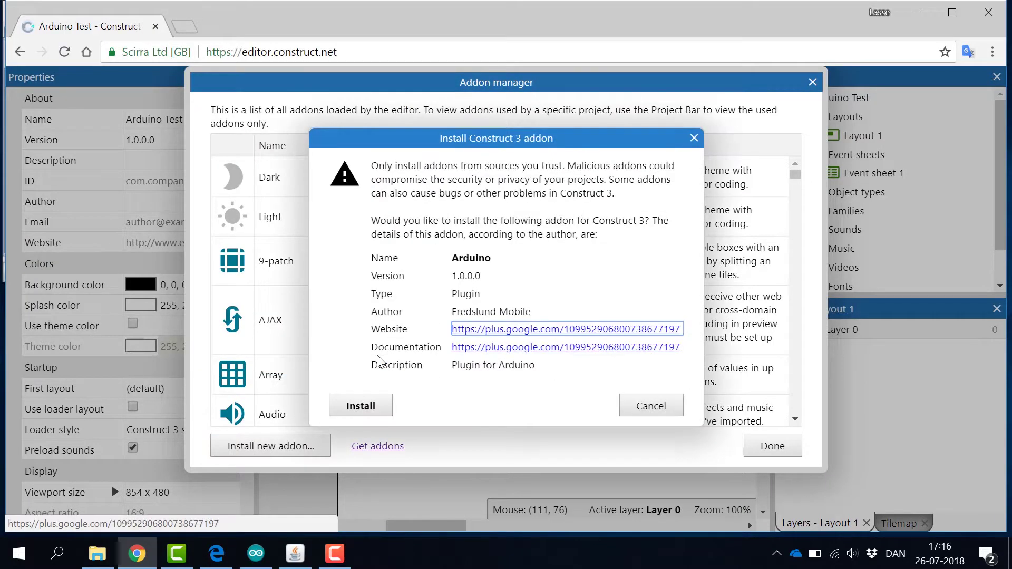
pyautogui.click(360, 407)
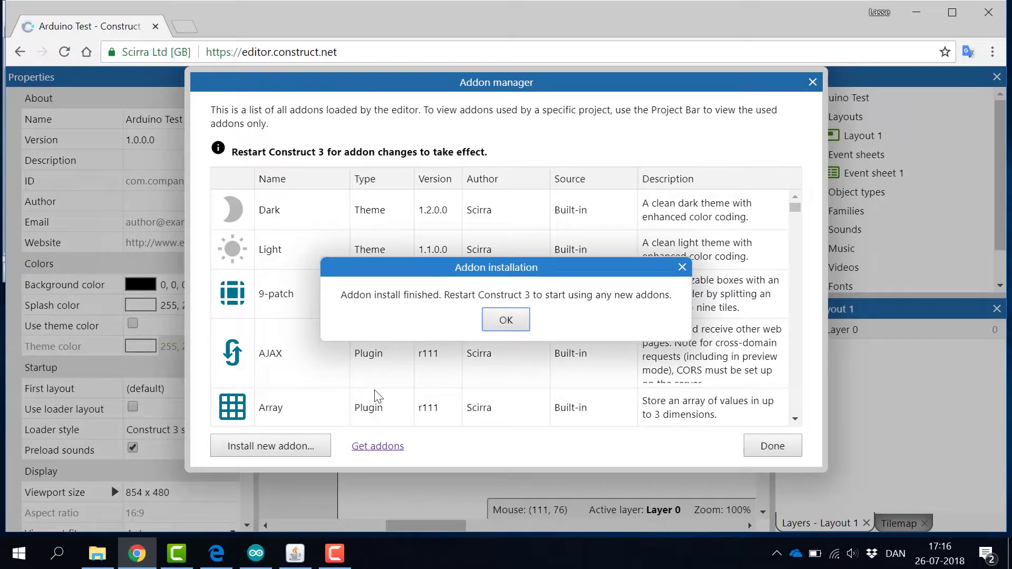
pyautogui.click(513, 319)
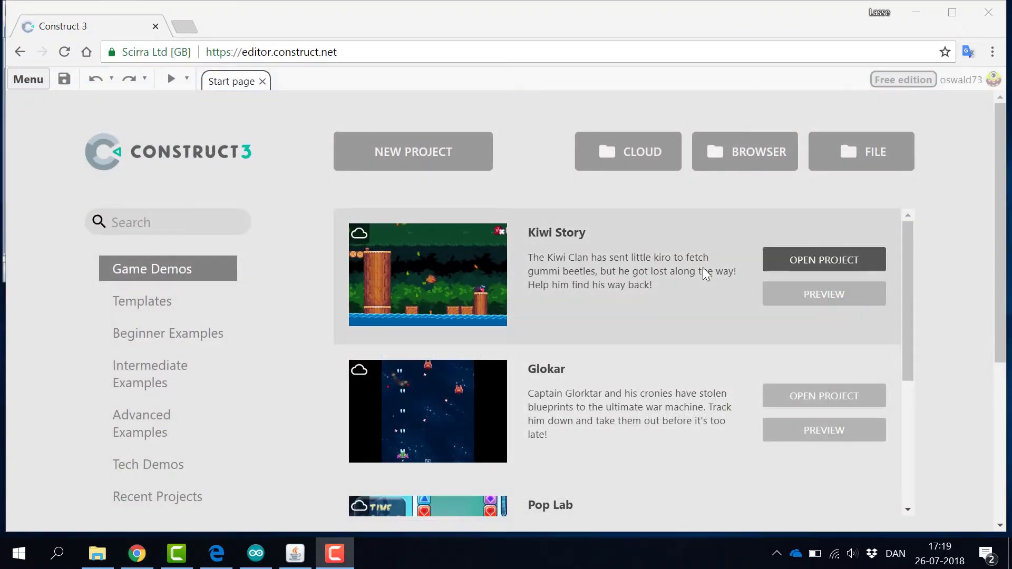
# Create a new project named 'Arduino Test'
pyautogui.click(415, 153)
pyautogui.write('Ard')
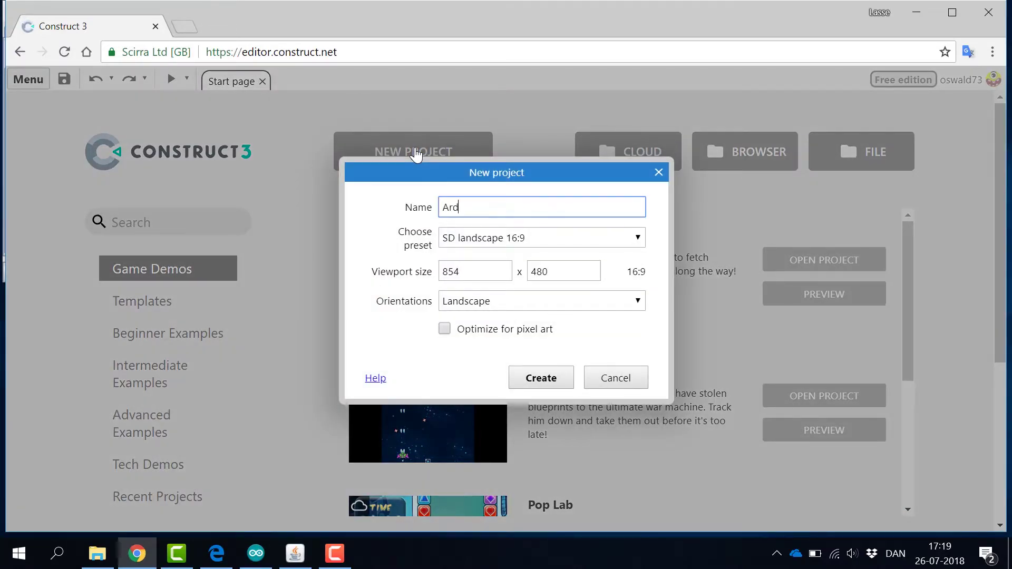
pyautogui.write('uino Test')
pyautogui.press('Return')
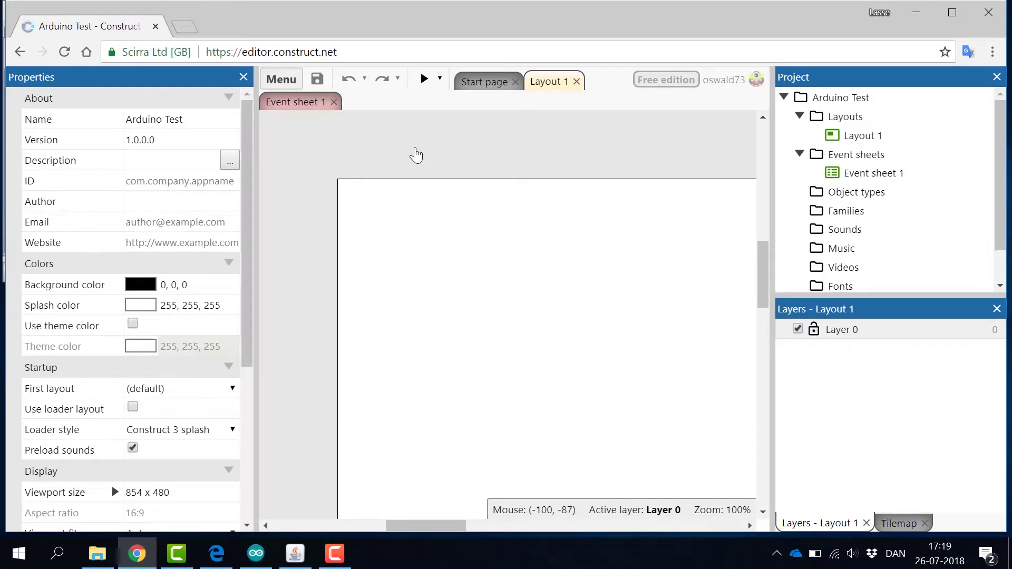
# Insert an Arduino object and place it on Layout 1
pyautogui.click(418, 153)
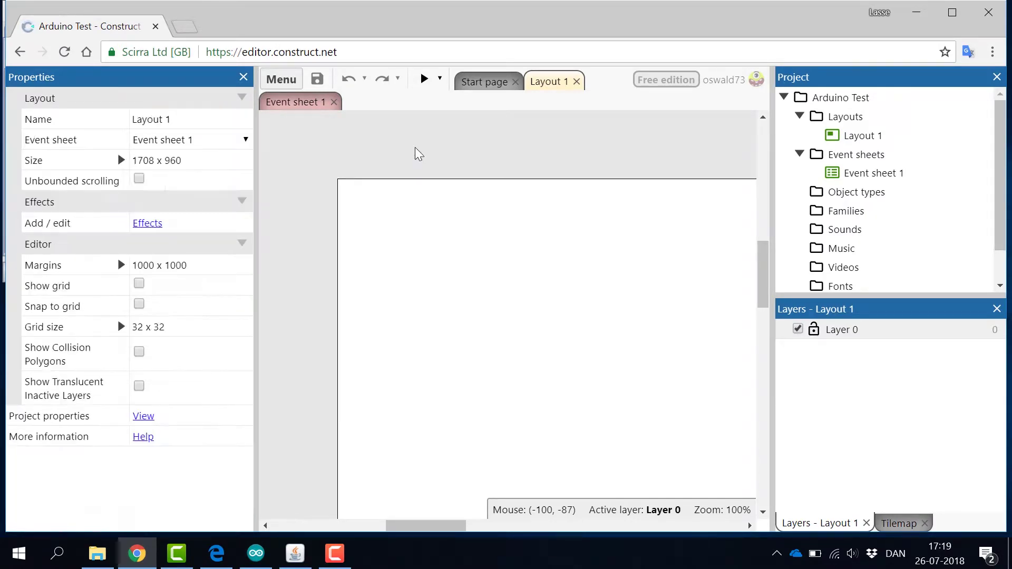
pyautogui.rightClick(416, 149)
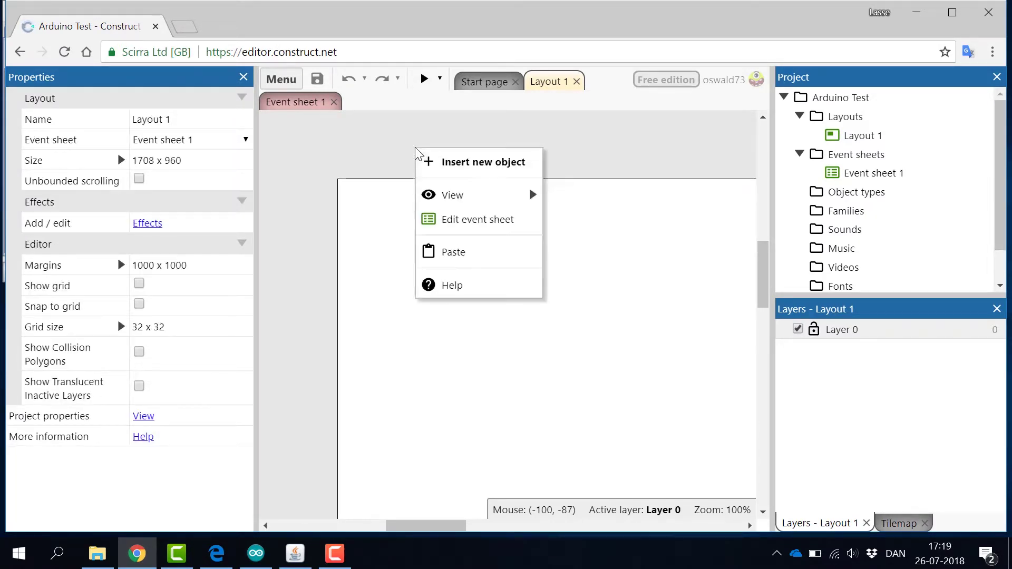
pyautogui.click(459, 166)
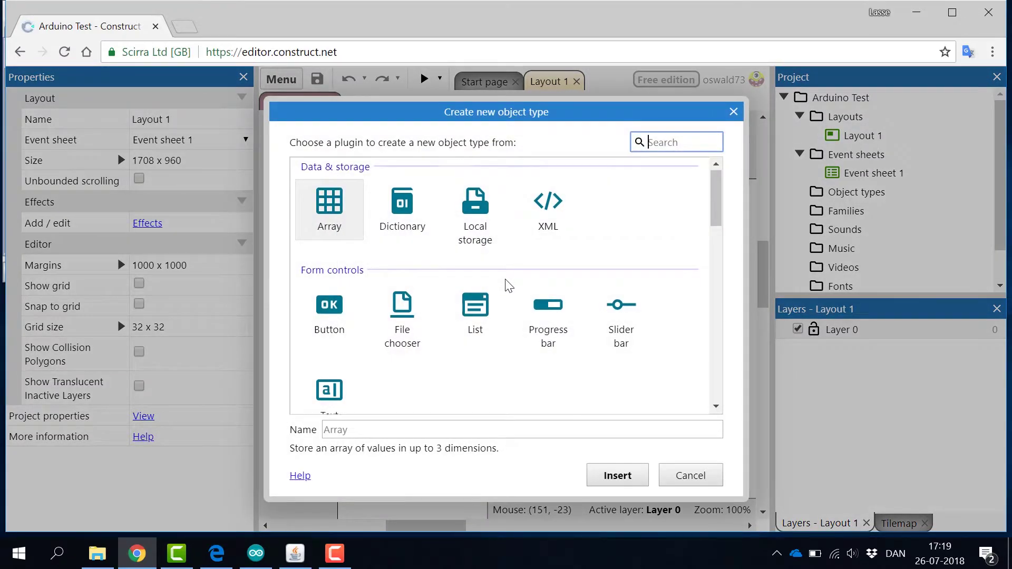
pyautogui.scroll(-3, 506, 284)
pyautogui.scroll(-3, 507, 285)
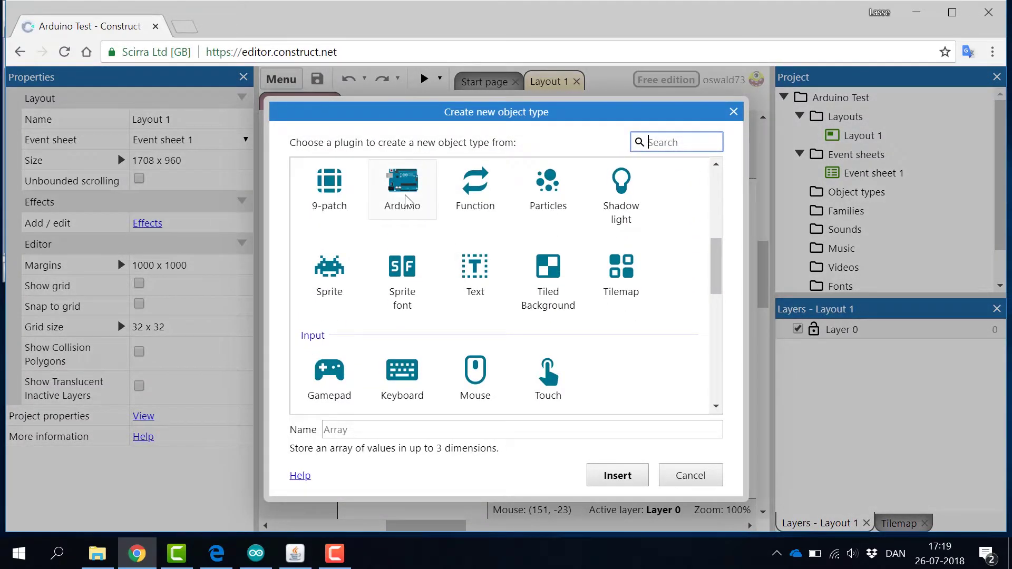
pyautogui.doubleClick(405, 201)
pyautogui.click(282, 145)
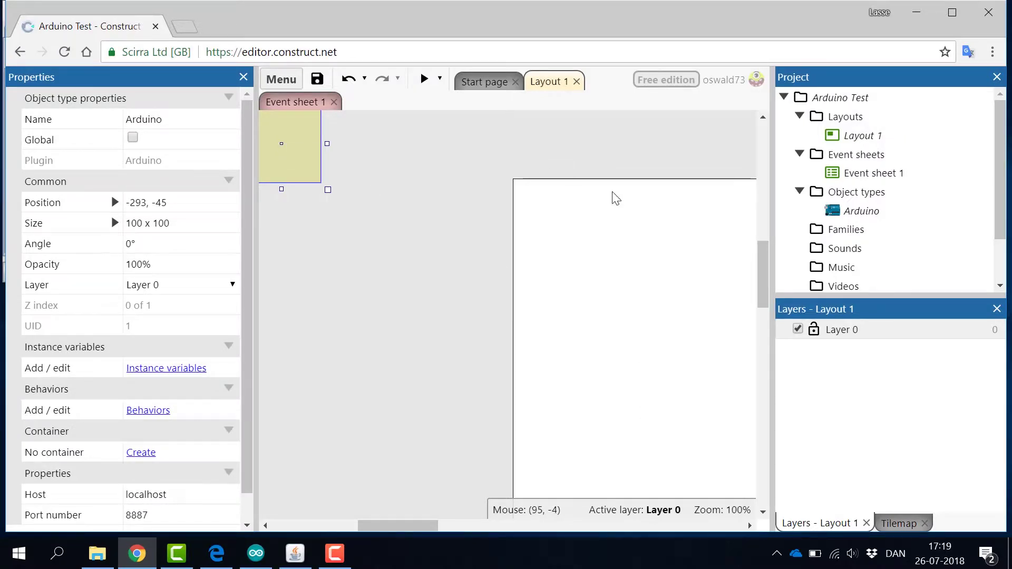
# Insert a Button object named On and place it on Layout 1 at 150, 94
pyautogui.doubleClick(598, 237)
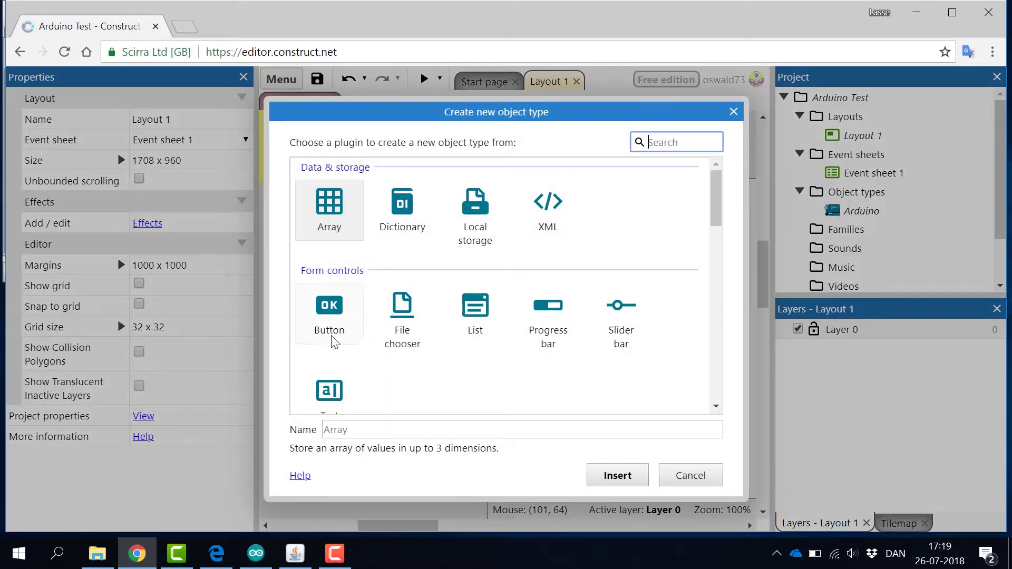
pyautogui.click(332, 315)
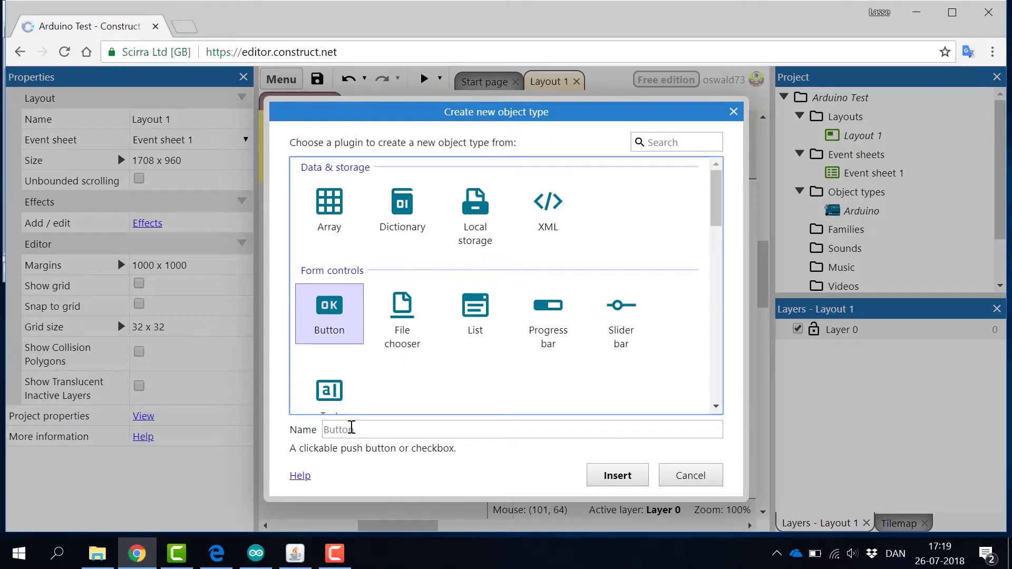
pyautogui.click(351, 428)
pyautogui.write('On')
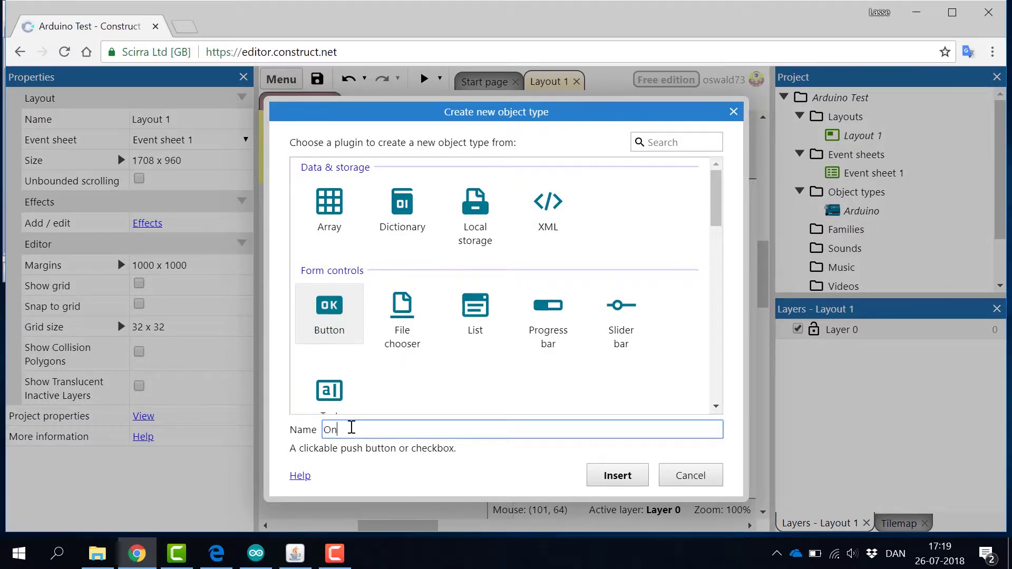
pyautogui.press('Return')
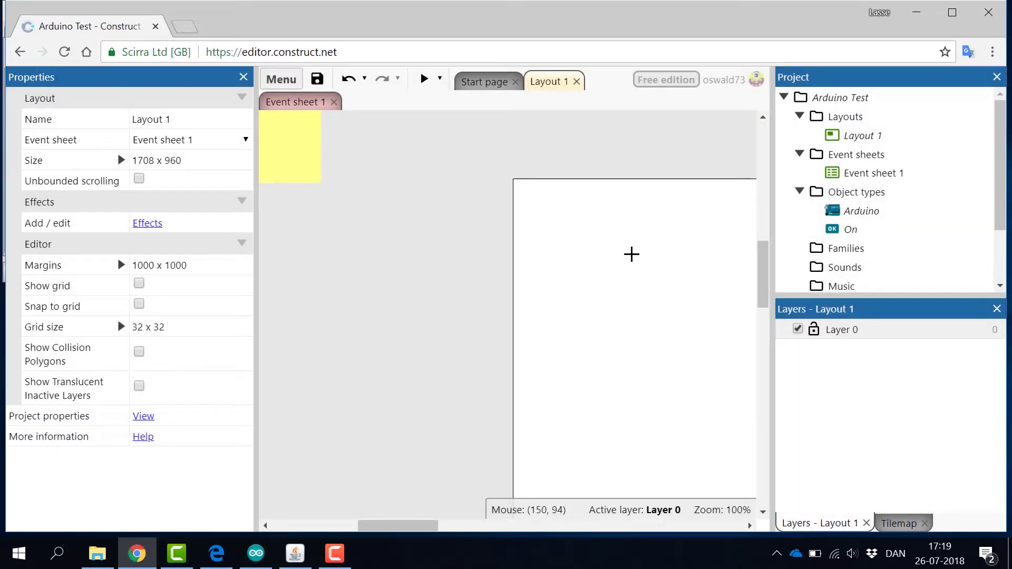
pyautogui.click(631, 254)
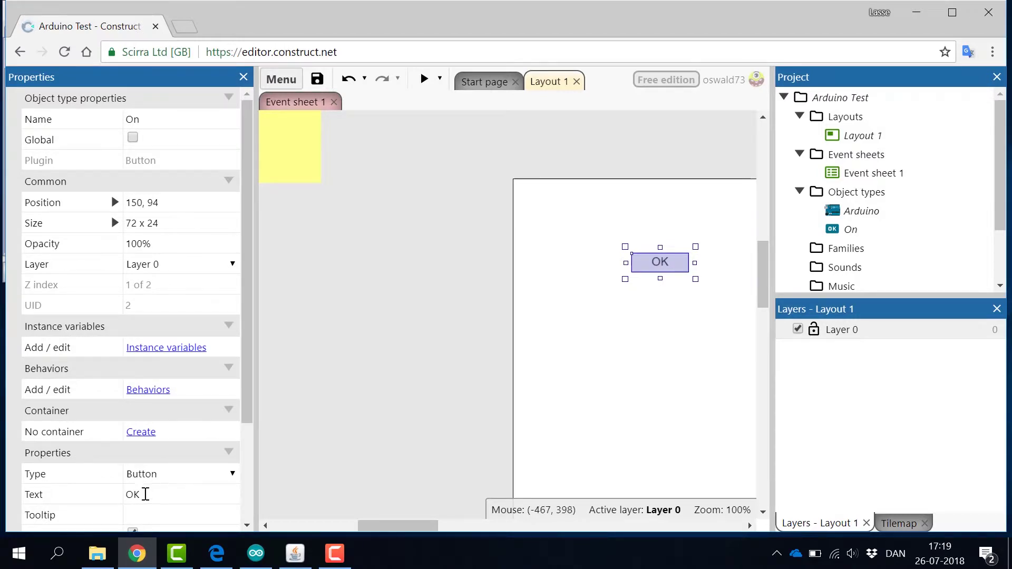
# Set the On button's Text property to On
pyautogui.click(145, 514)
pyautogui.click(156, 462)
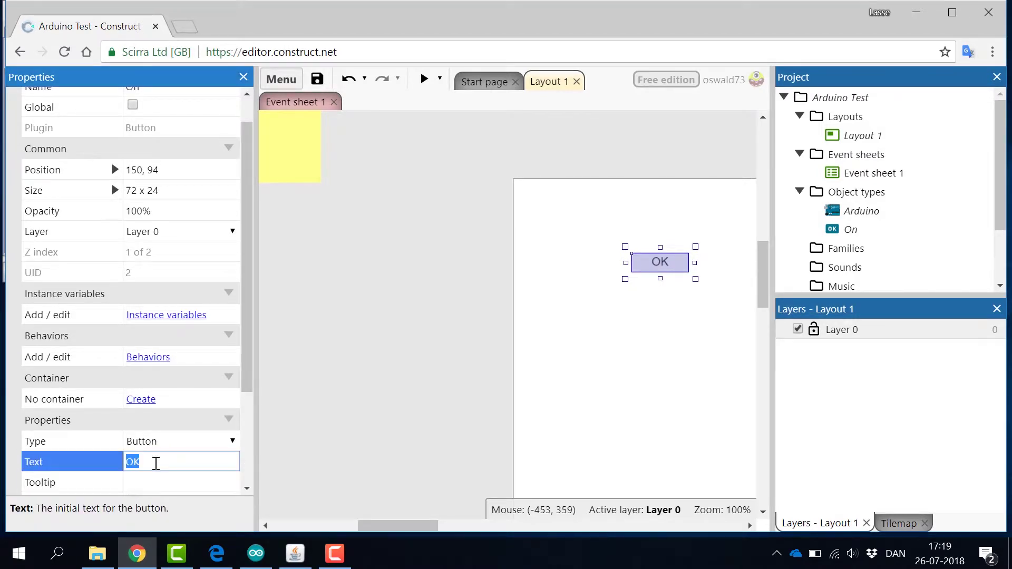
pyautogui.write('On')
pyautogui.press('Tab')
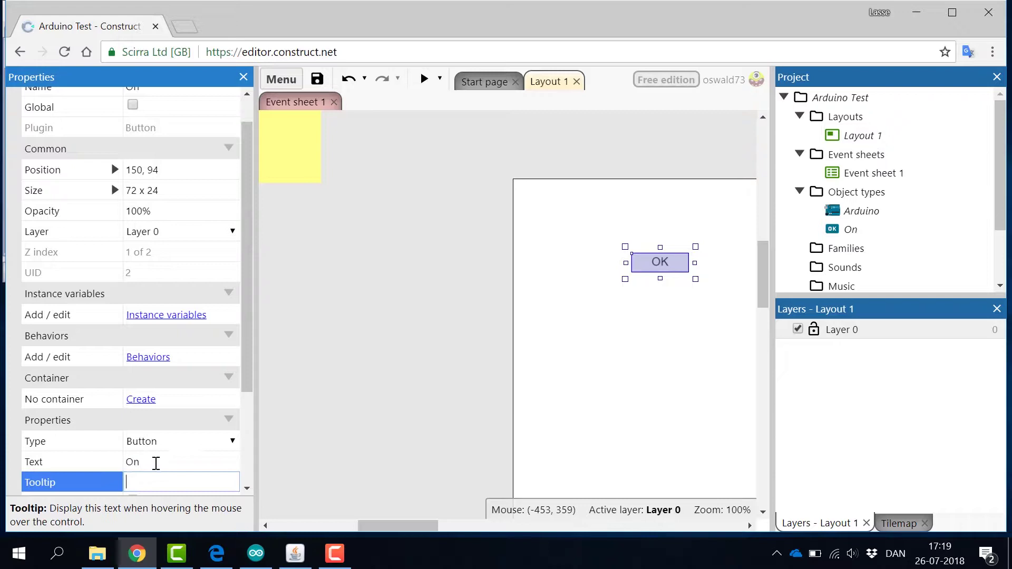
pyautogui.hscroll(5, 677, 366)
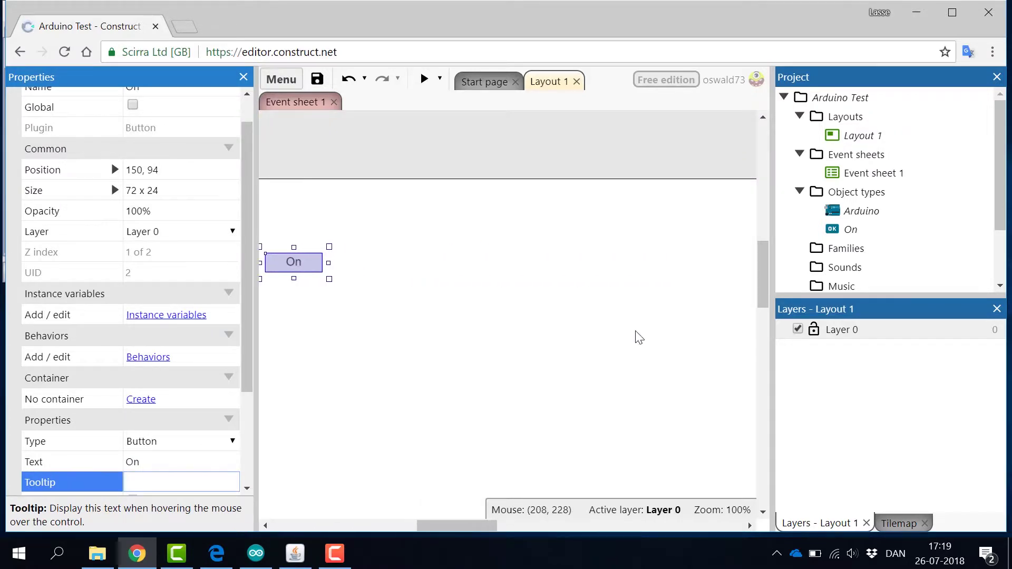
# Insert a second Button named Off and line it up beside the On button at 273, 94
pyautogui.doubleClick(381, 266)
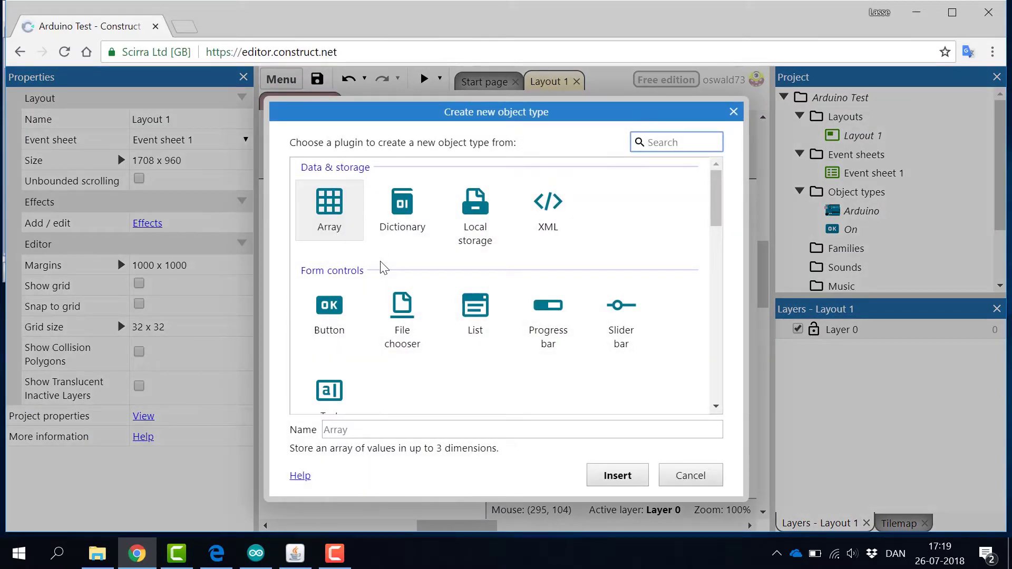
pyautogui.click(332, 312)
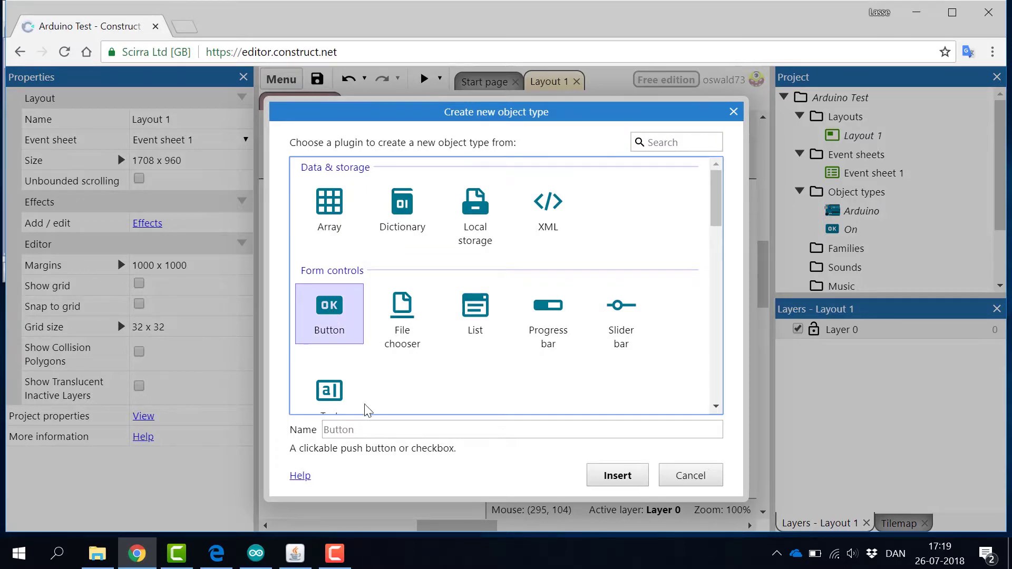
pyautogui.click(367, 430)
pyautogui.write('Off')
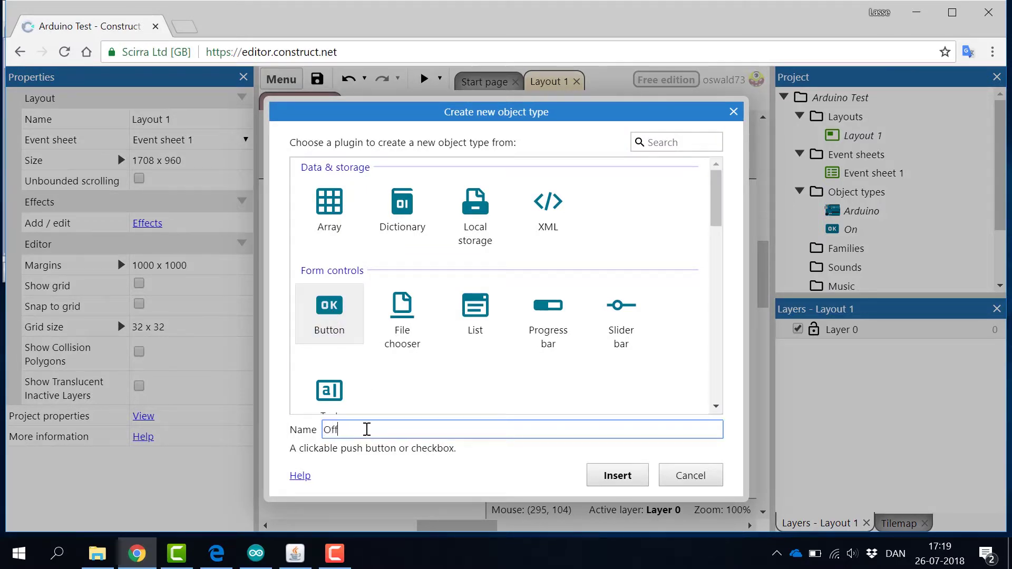
pyautogui.press('Return')
pyautogui.click(371, 262)
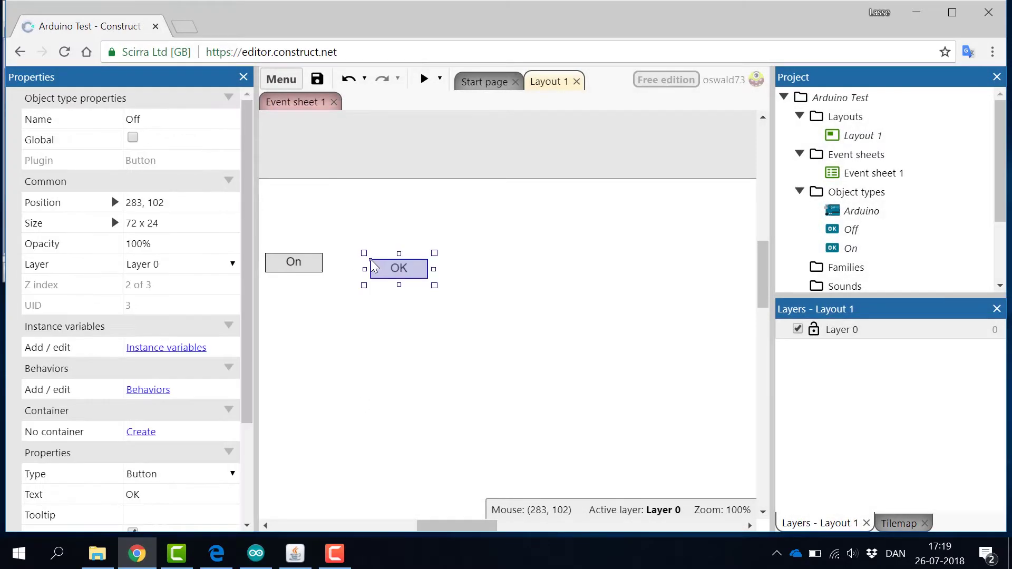
pyautogui.moveTo(382, 263); pyautogui.dragTo(373, 258)
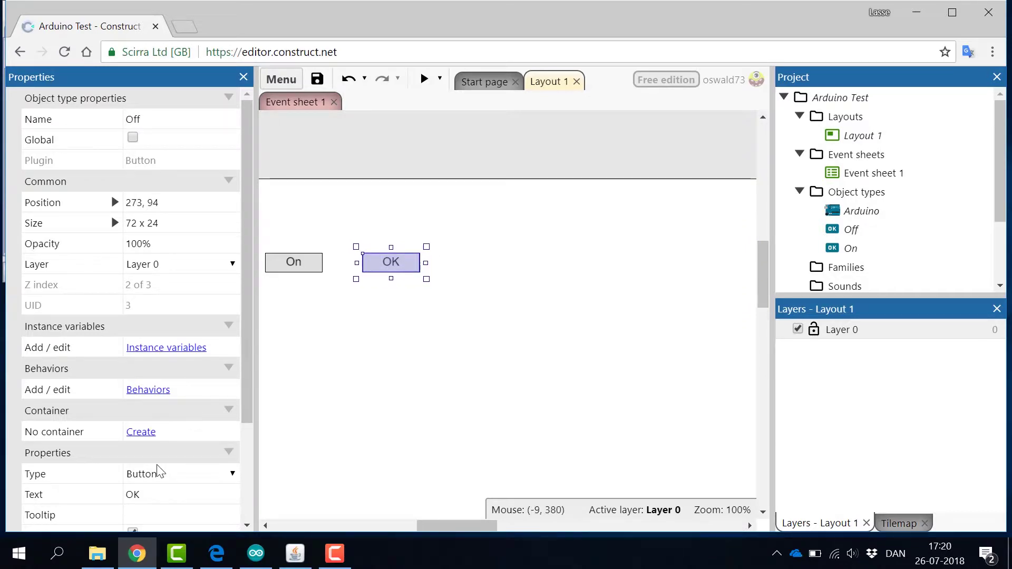
# Change the Off button's Text property from OK to Off
pyautogui.click(149, 495)
pyautogui.click(149, 494)
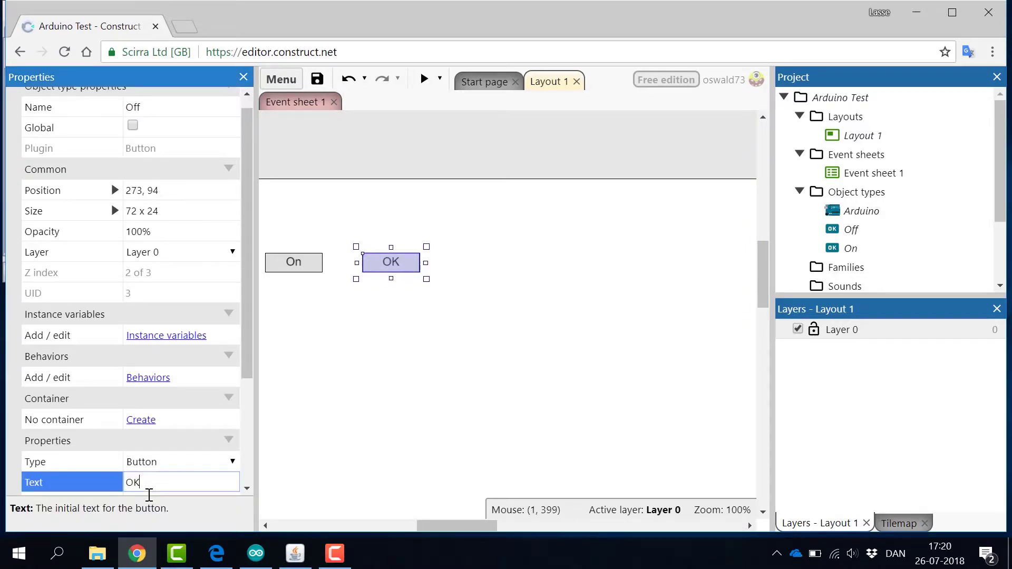
pyautogui.press('Tab')
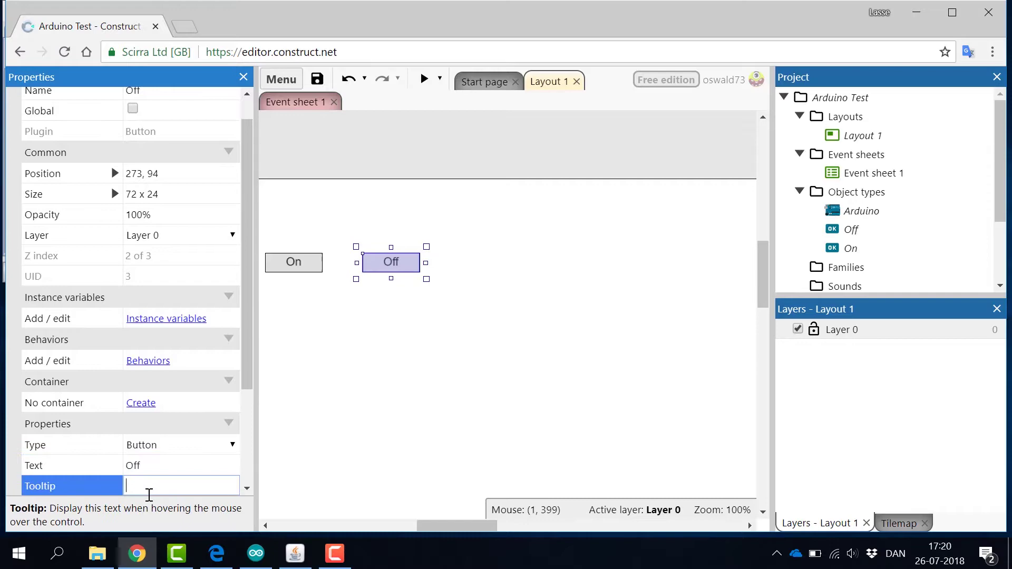
# On Event sheet 1, add an Arduino 'On board ready' event
pyautogui.click(301, 103)
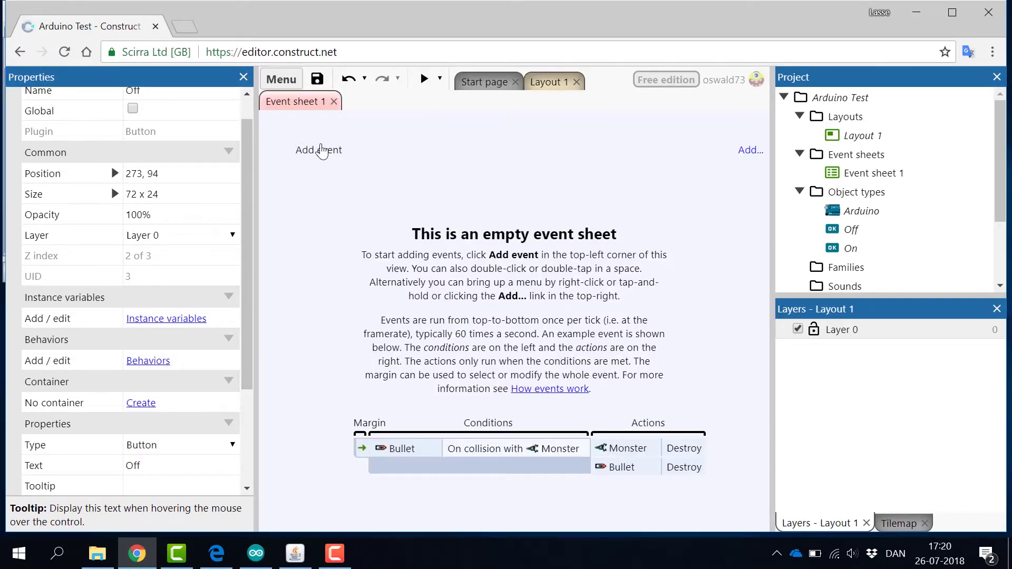
pyautogui.click(322, 151)
pyautogui.doubleClick(401, 189)
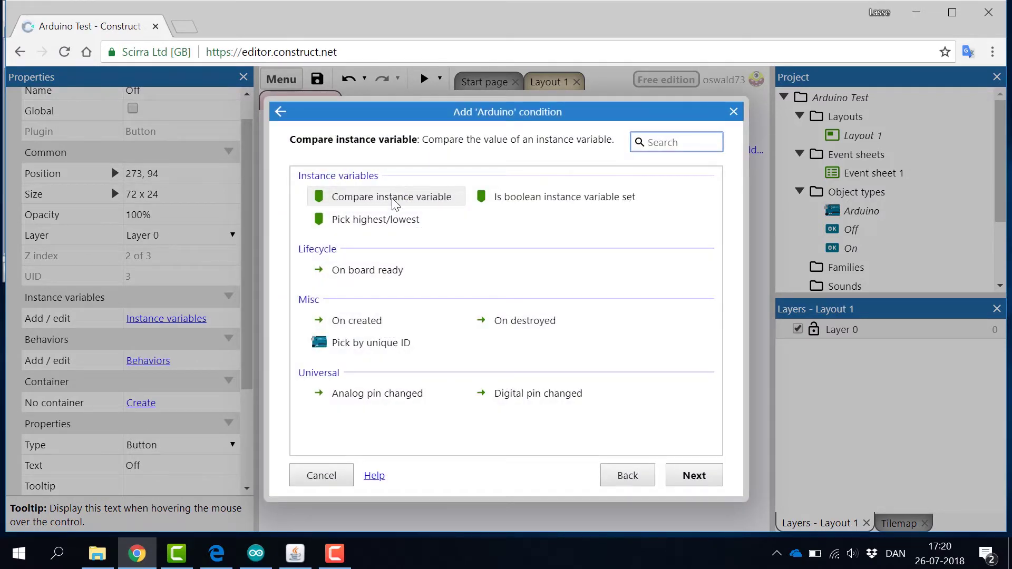
pyautogui.click(358, 270)
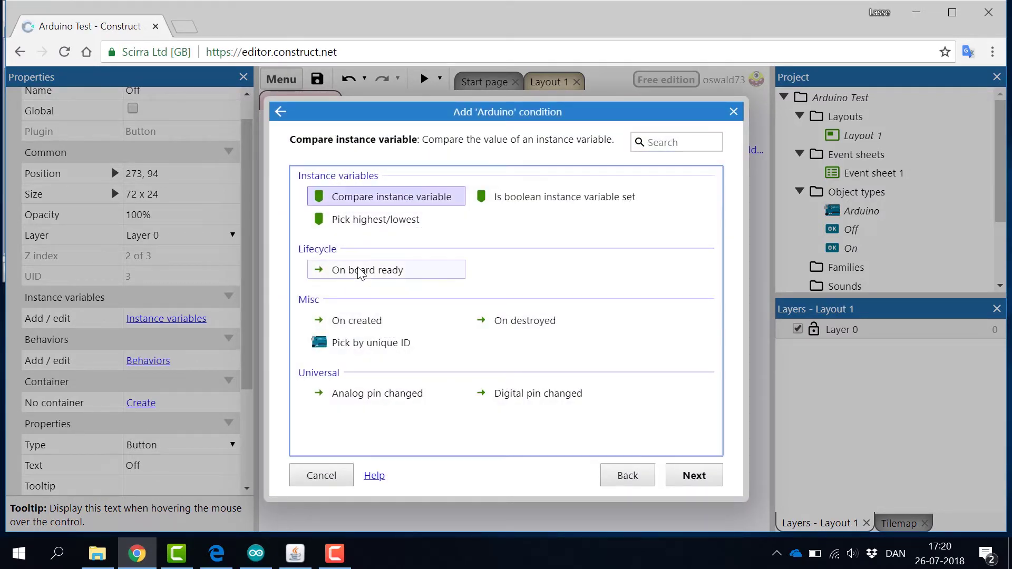
pyautogui.click(693, 475)
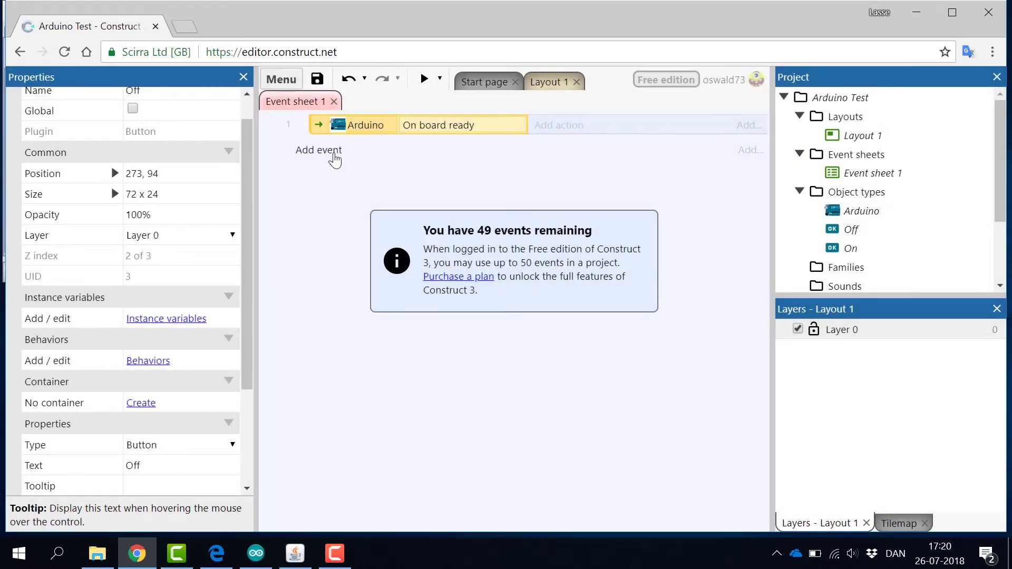
# Give it an EnableDigitalPin action for pin 13 in Digital Out mode
pyautogui.click(562, 128)
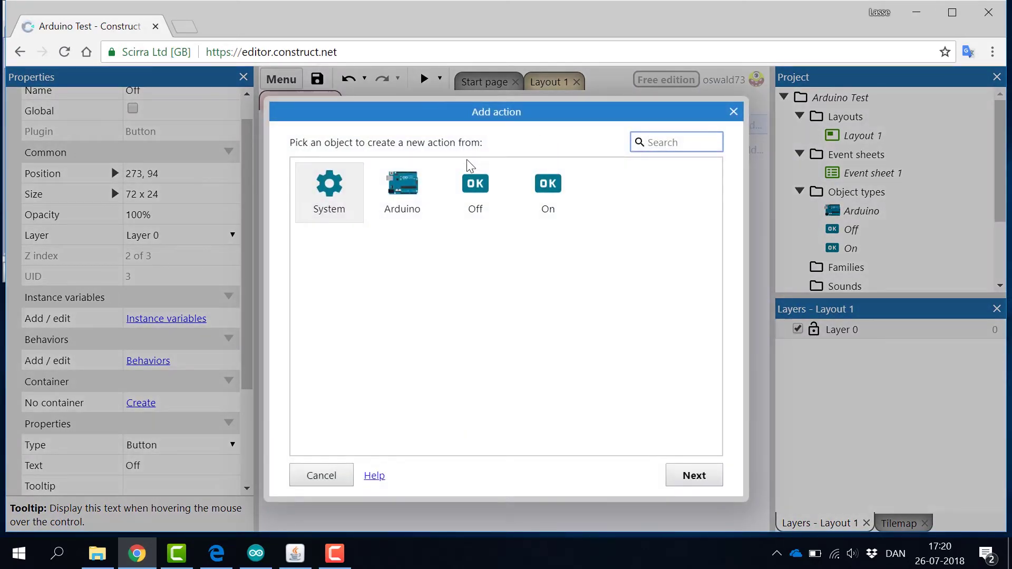
pyautogui.doubleClick(399, 193)
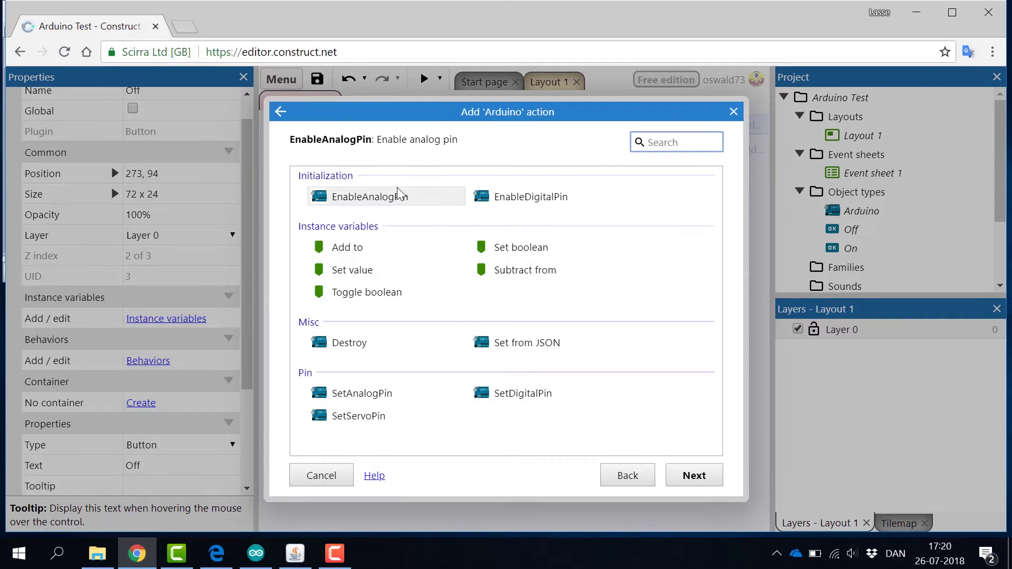
pyautogui.click(539, 201)
pyautogui.doubleClick(540, 201)
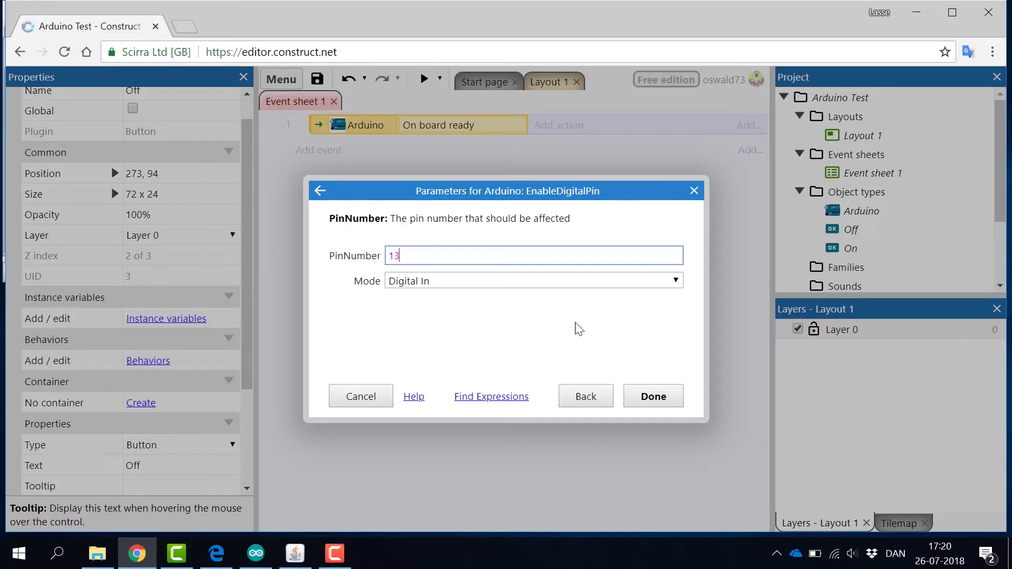
pyautogui.click(516, 283)
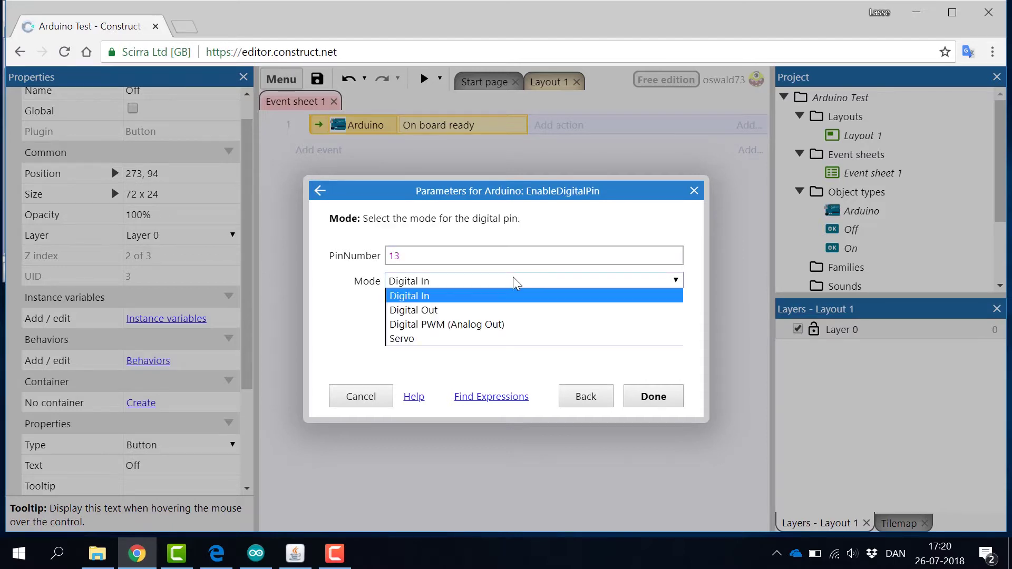
pyautogui.click(498, 311)
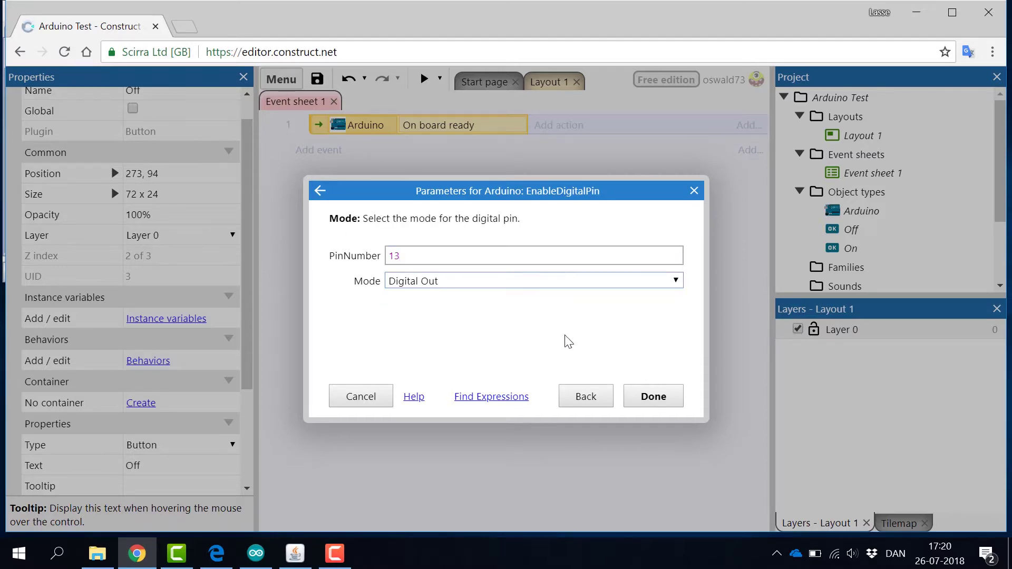
pyautogui.click(650, 397)
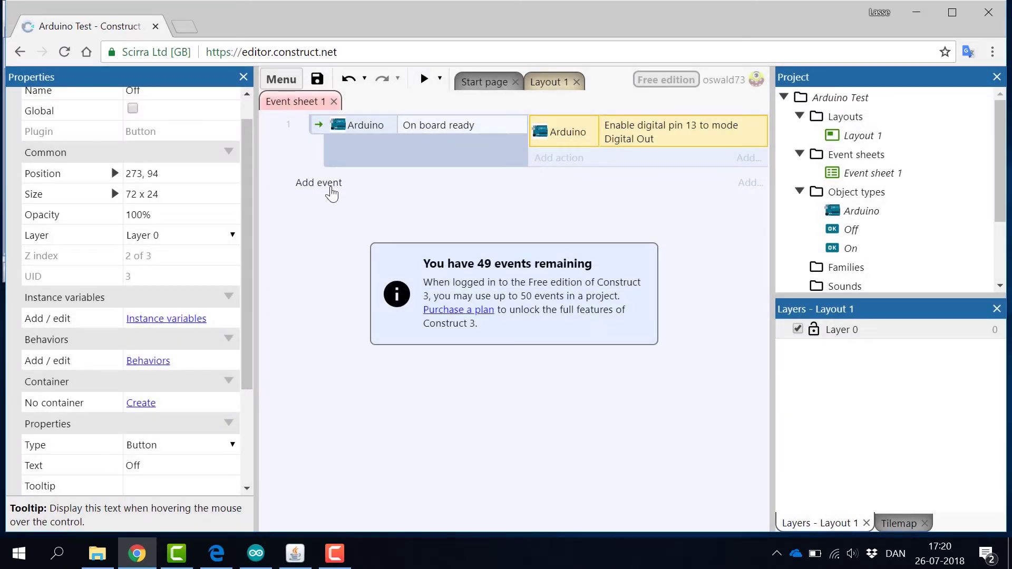
# Add a second event triggered when the On button is clicked
pyautogui.click(334, 183)
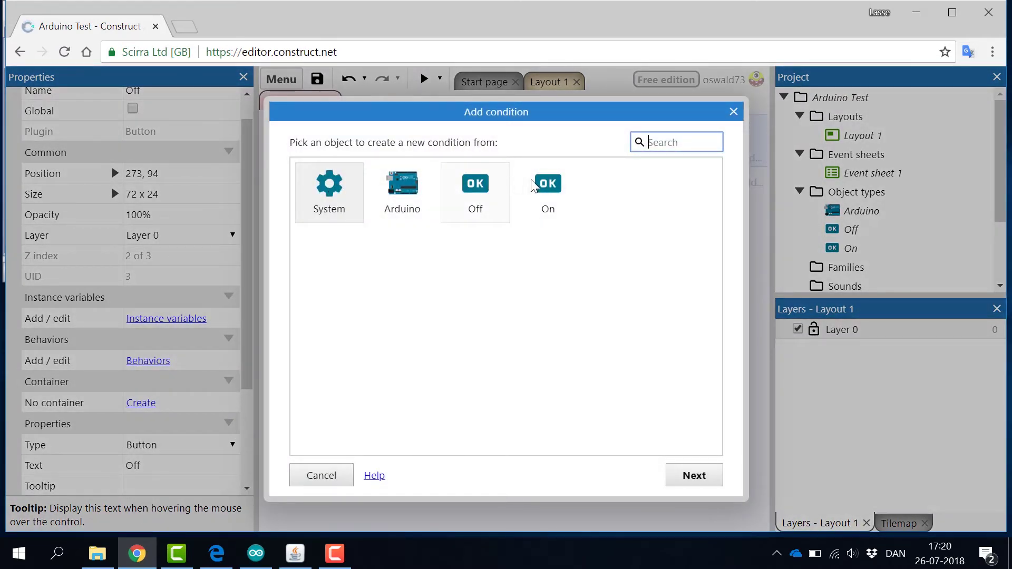
pyautogui.doubleClick(547, 185)
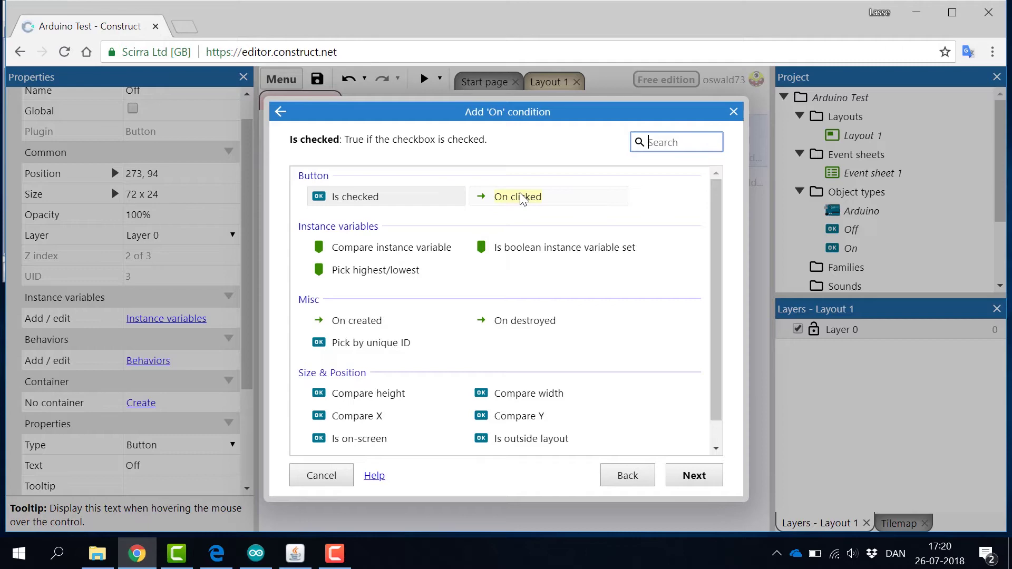
pyautogui.doubleClick(519, 196)
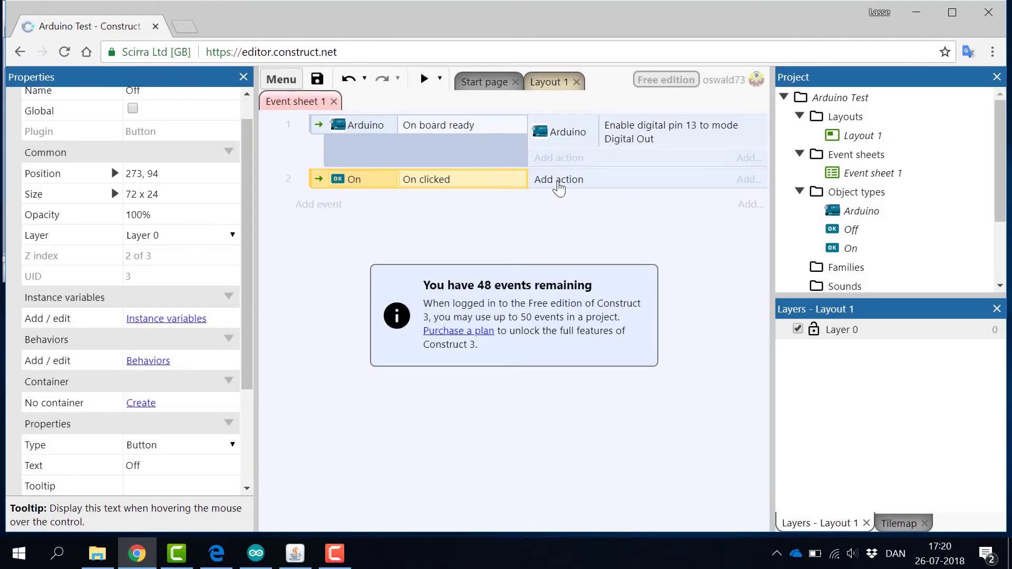
# Give it an Arduino SetDigitalPin action setting pin 13 to value 1
pyautogui.click(559, 182)
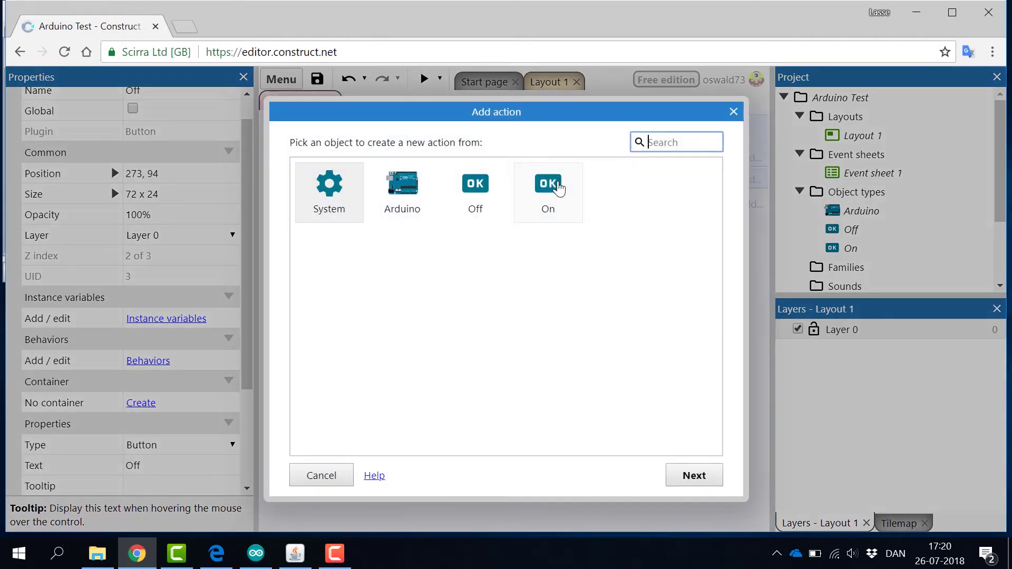
pyautogui.doubleClick(402, 194)
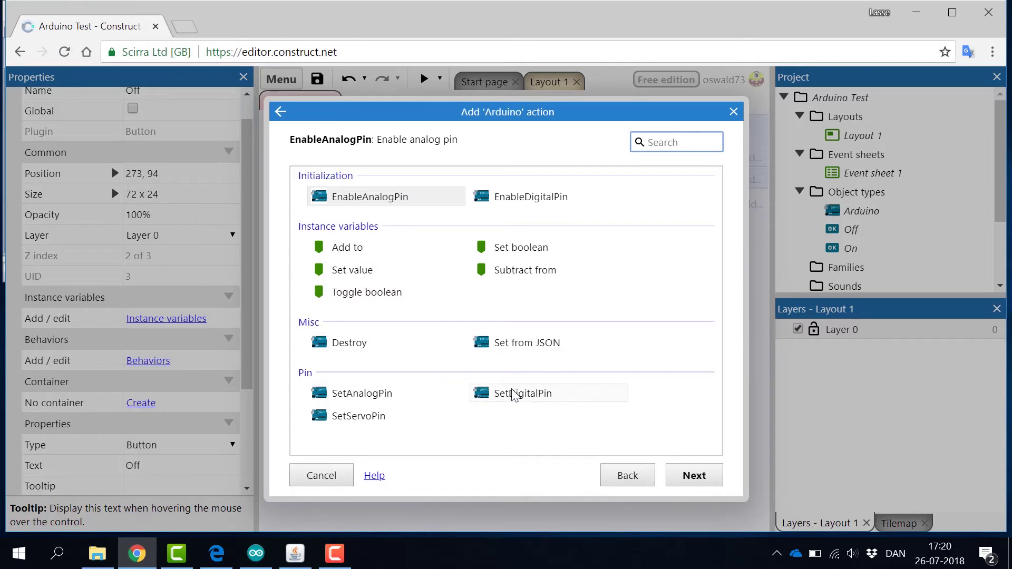
pyautogui.doubleClick(514, 394)
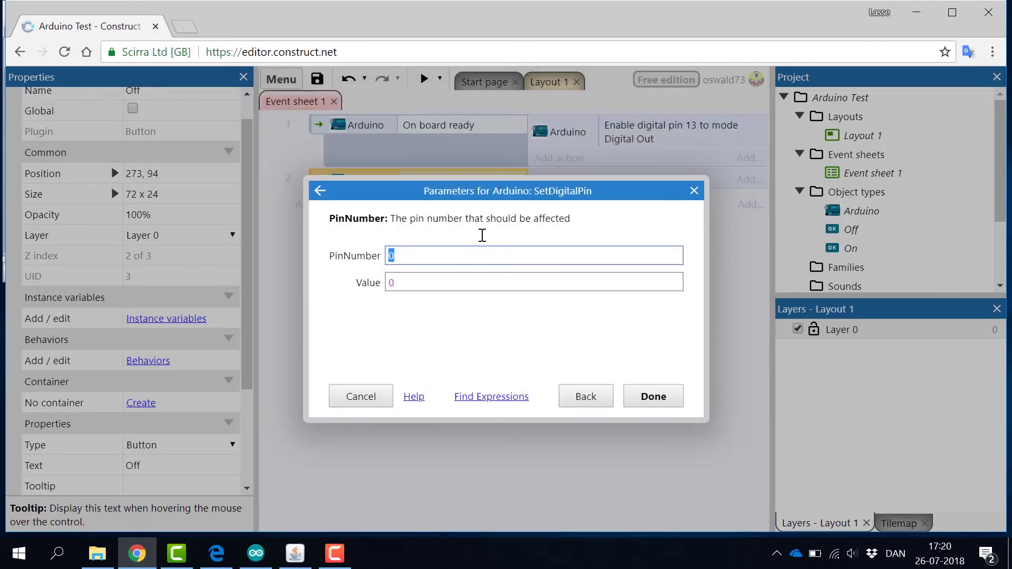
pyautogui.click(427, 279)
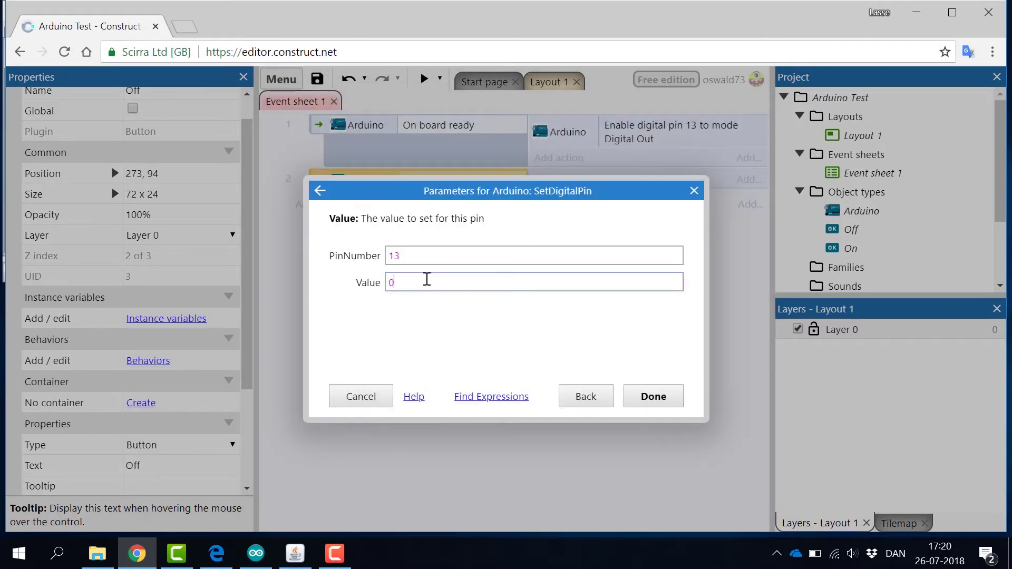
pyautogui.click(635, 395)
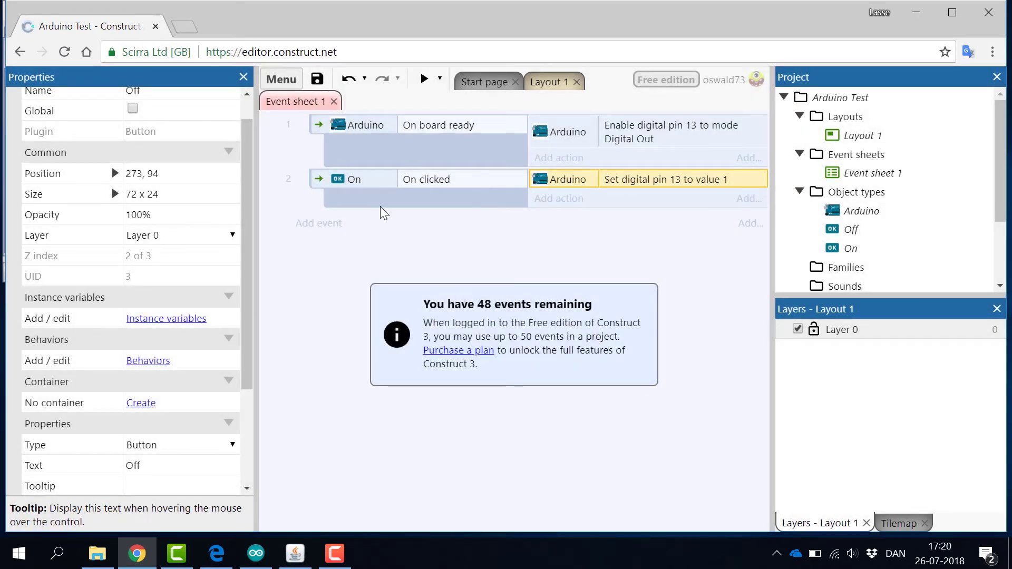
# Add a third event triggered when the Off button is clicked
pyautogui.click(325, 226)
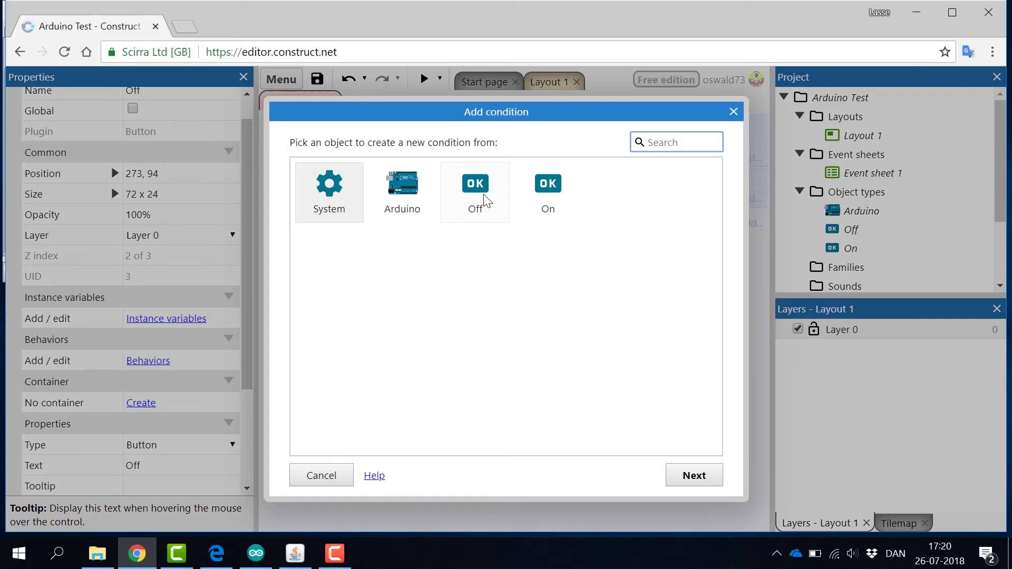
pyautogui.doubleClick(484, 201)
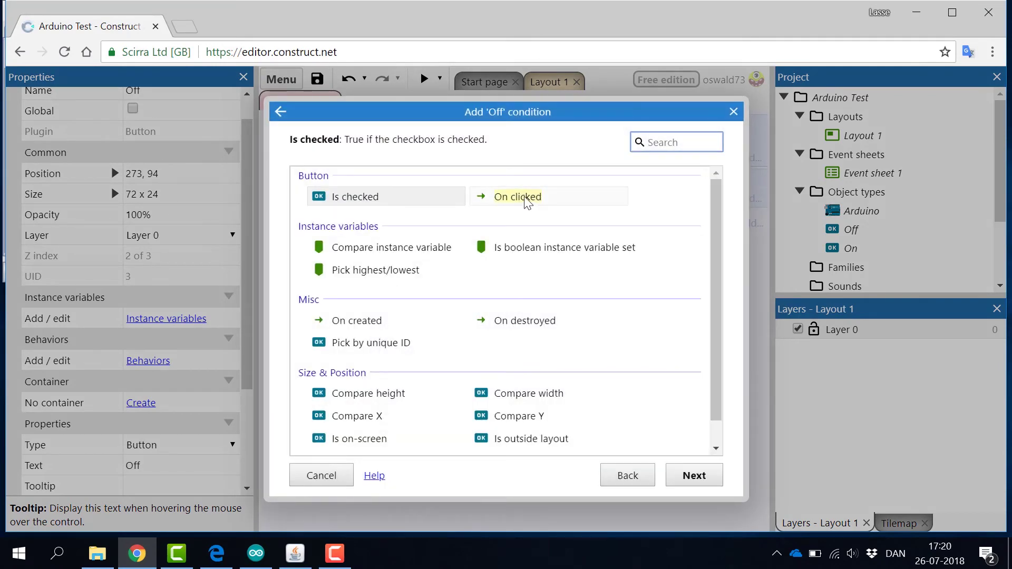
pyautogui.doubleClick(519, 198)
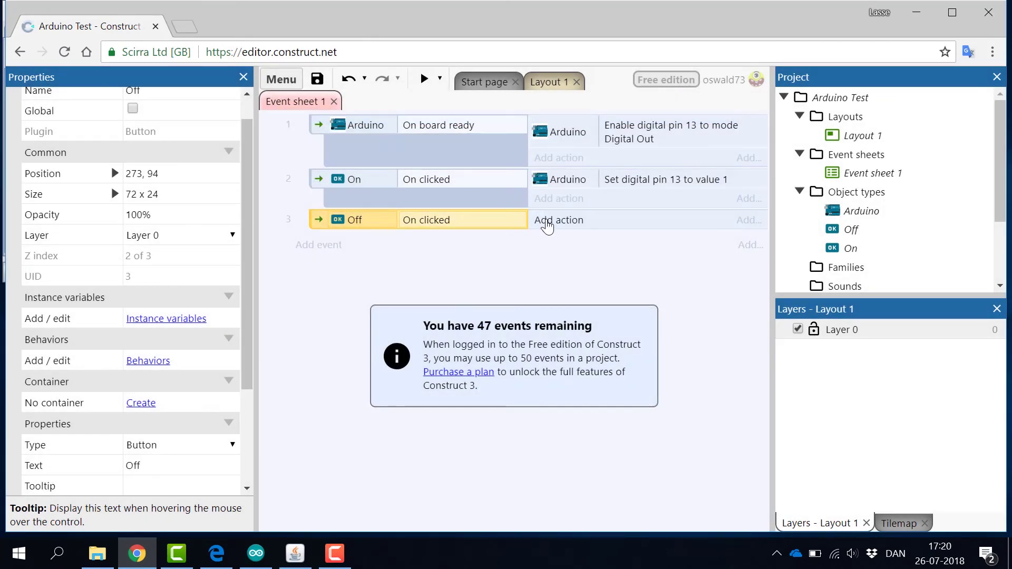
# Give it an Arduino SetDigitalPin action setting pin 13 to value 0
pyautogui.click(546, 226)
pyautogui.doubleClick(400, 185)
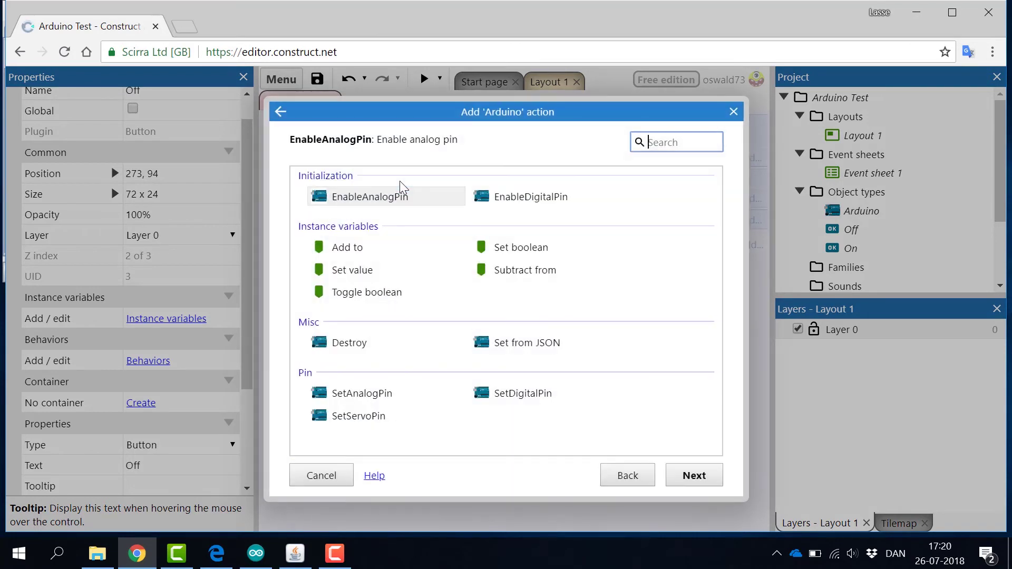
pyautogui.click(515, 402)
pyautogui.doubleClick(515, 401)
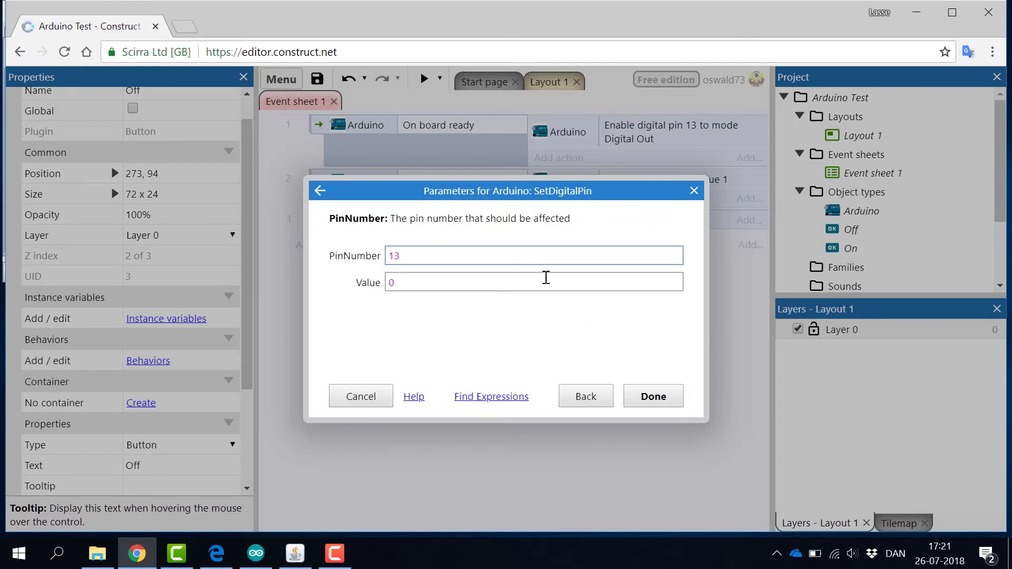
pyautogui.click(545, 278)
pyautogui.click(651, 397)
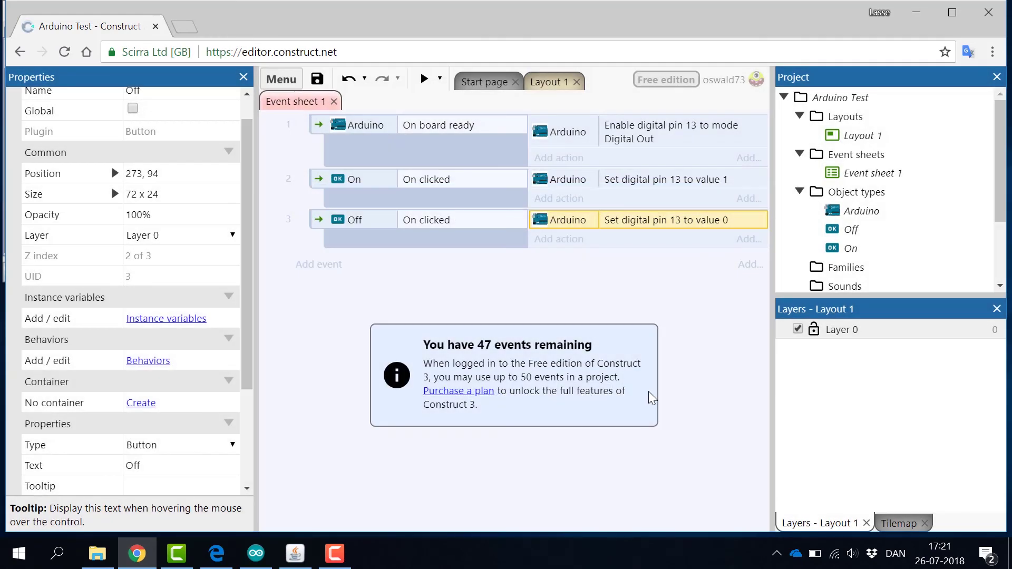